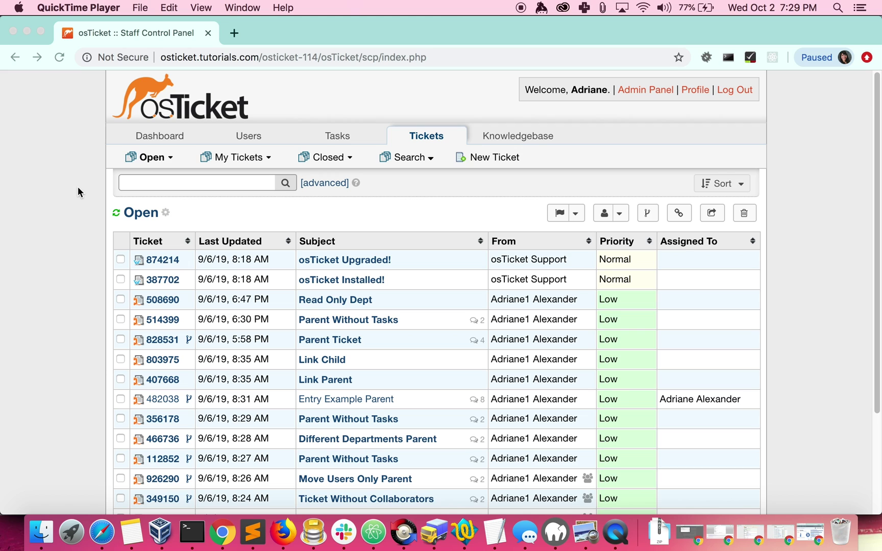
Go to the Admin Panel's Manage > Schedules list showing 24/5, 24/7, Monday–Friday and U.S. Holidays
{"action": "left_click", "coordinate": [650, 88]}
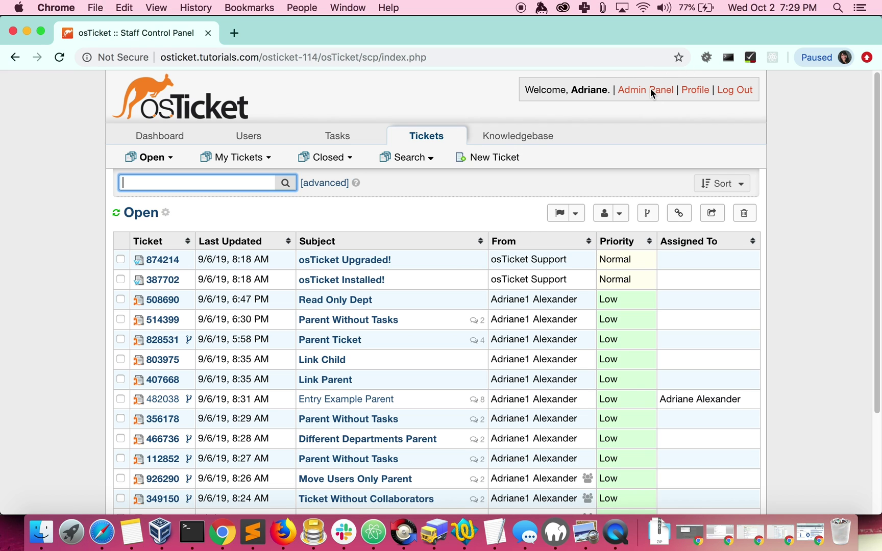
{"action": "left_click", "coordinate": [650, 88]}
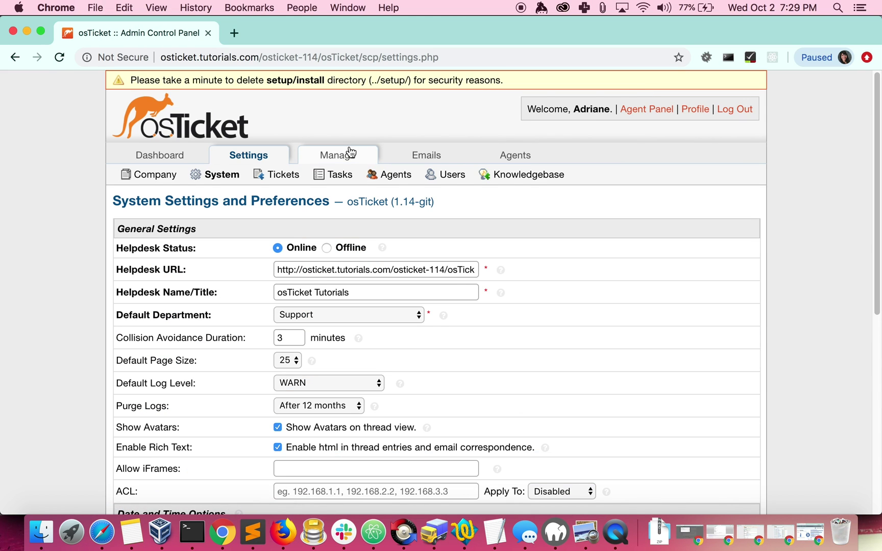
{"action": "mouse_move", "coordinate": [350, 152]}
{"action": "left_click", "coordinate": [349, 232]}
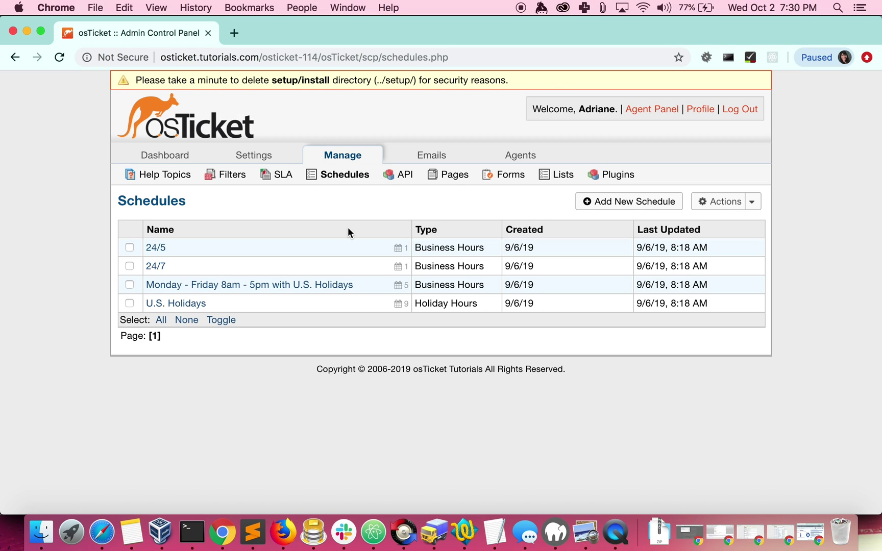
Open the Monday–Friday 8am–5pm with U.S. Holidays schedule and edit its Monday entry
{"action": "left_click", "coordinate": [312, 284]}
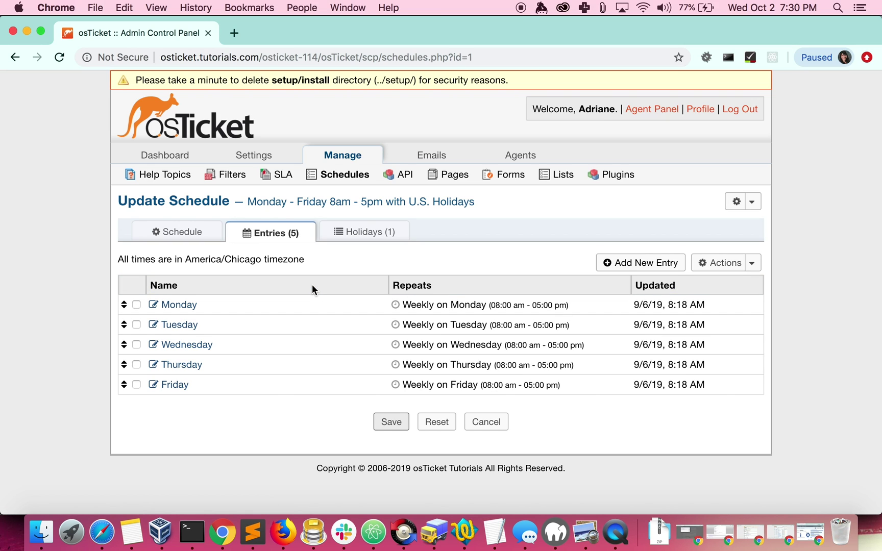
{"action": "left_click", "coordinate": [193, 306]}
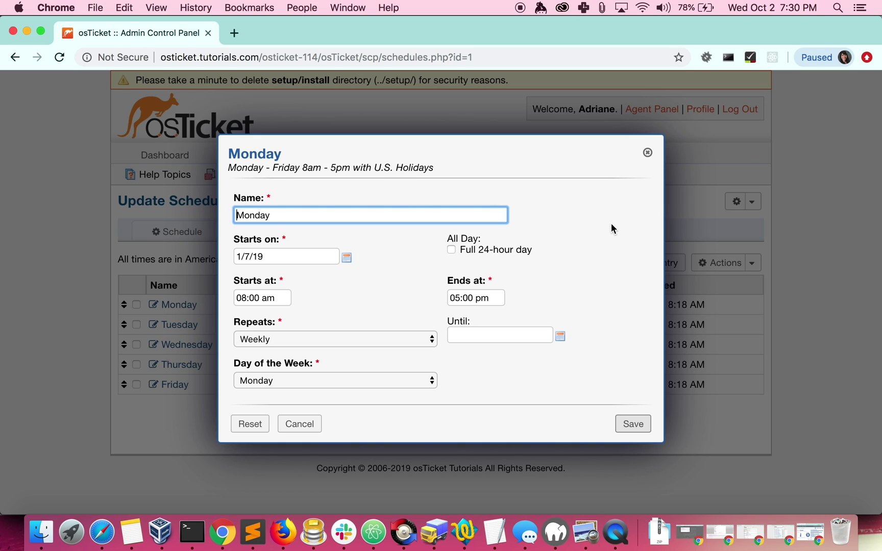
Keep Monday's 08:00 am–05:00 pm hours and change its repeat from Weekly to Daily
{"action": "left_click", "coordinate": [453, 250]}
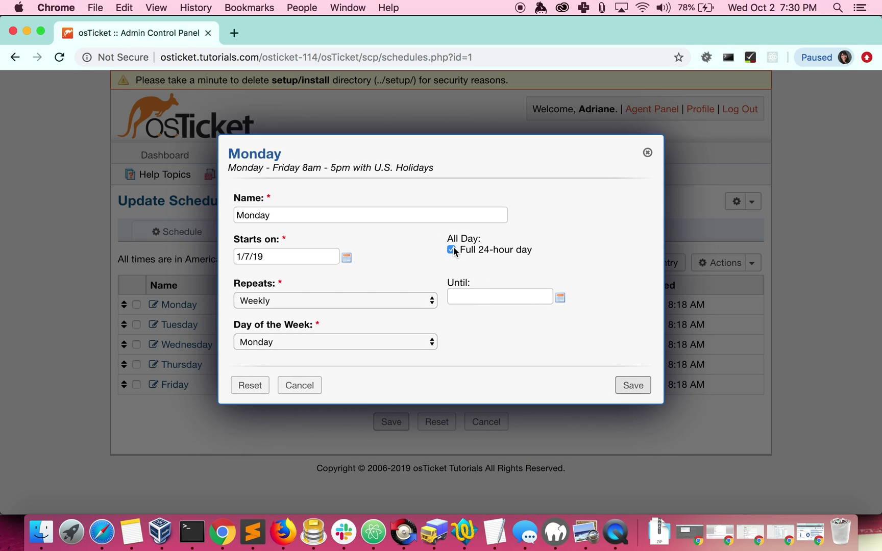
{"action": "left_click", "coordinate": [452, 250]}
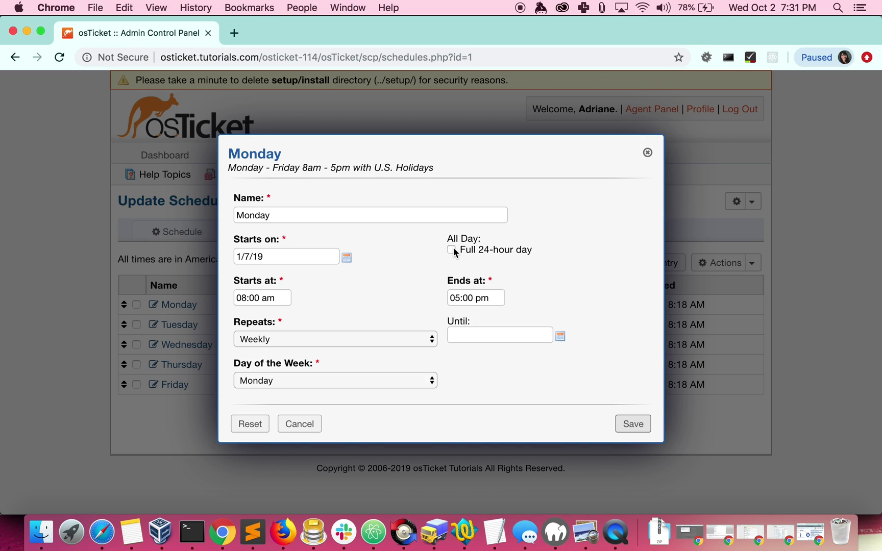
{"action": "left_click", "coordinate": [289, 341]}
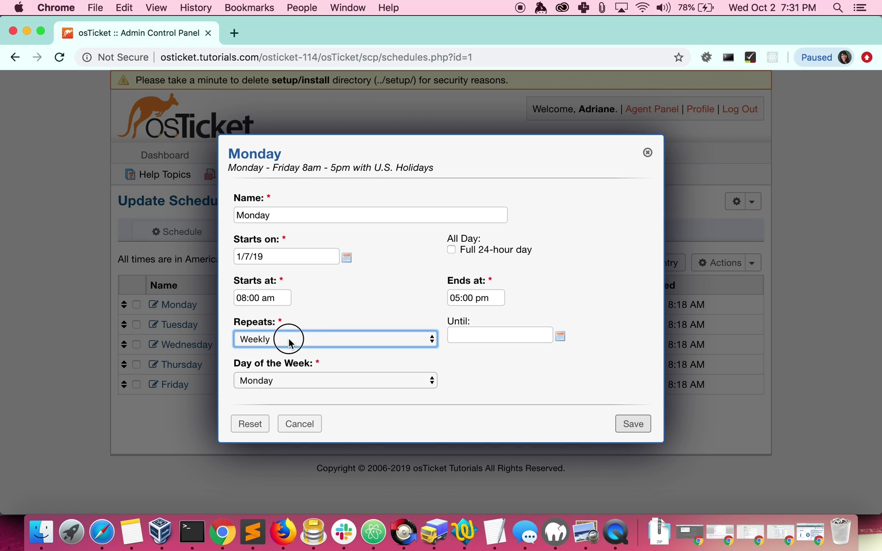
{"action": "left_click", "coordinate": [280, 314]}
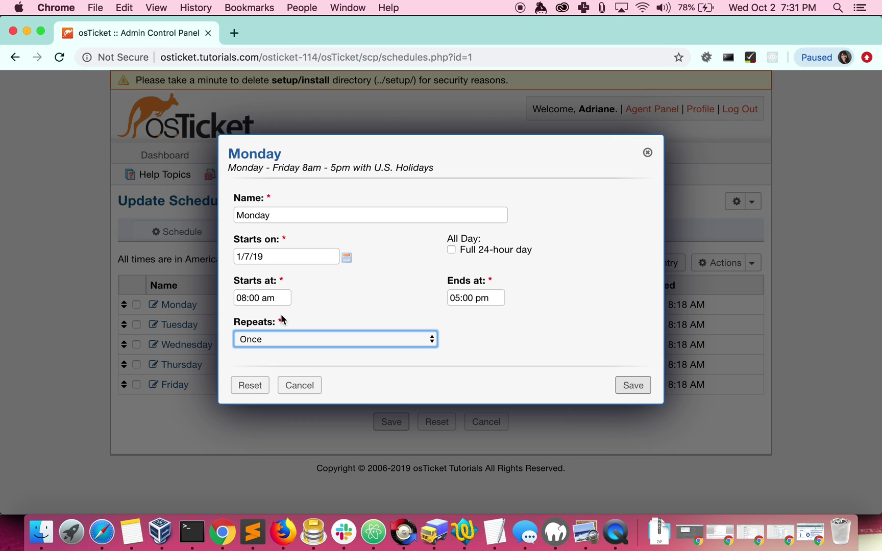
{"action": "left_click", "coordinate": [275, 340]}
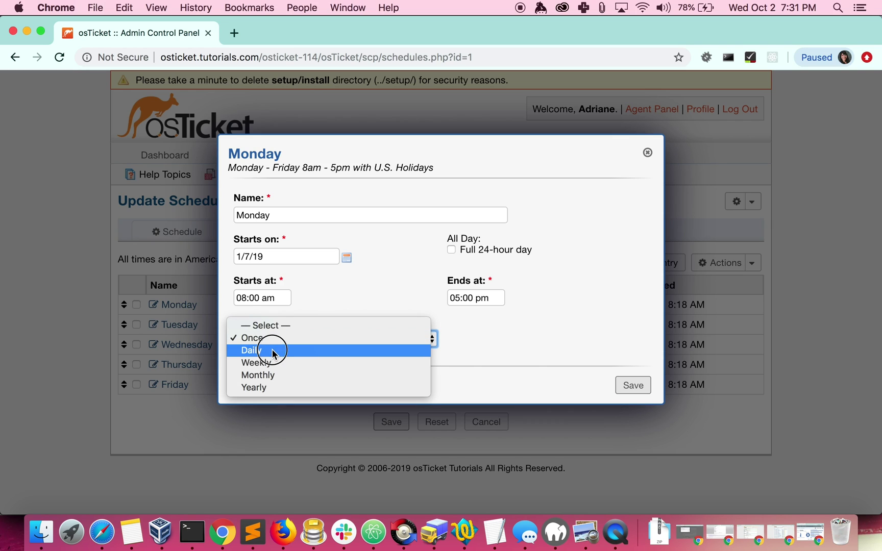
{"action": "left_click", "coordinate": [273, 350]}
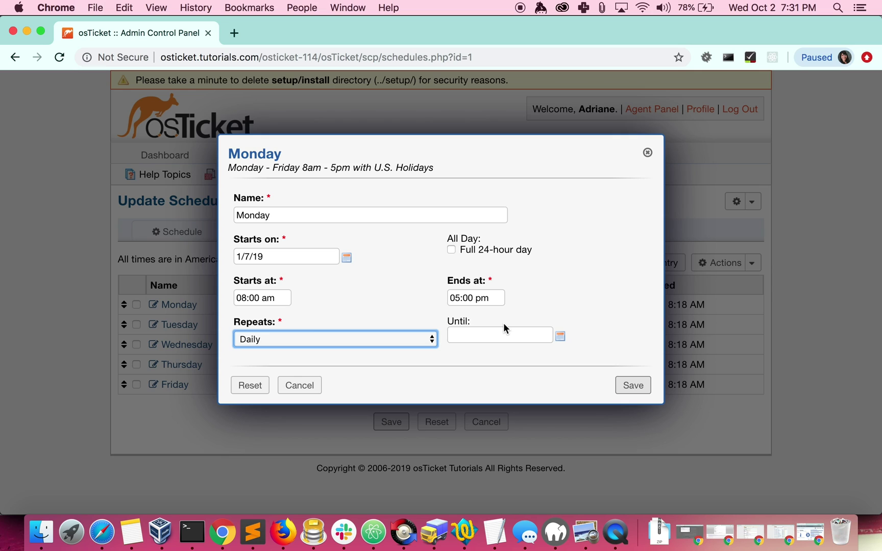
Set the Monday entry to repeat Monthly on the First occurrence, leaving the weekday unchosen
{"action": "left_click", "coordinate": [387, 338]}
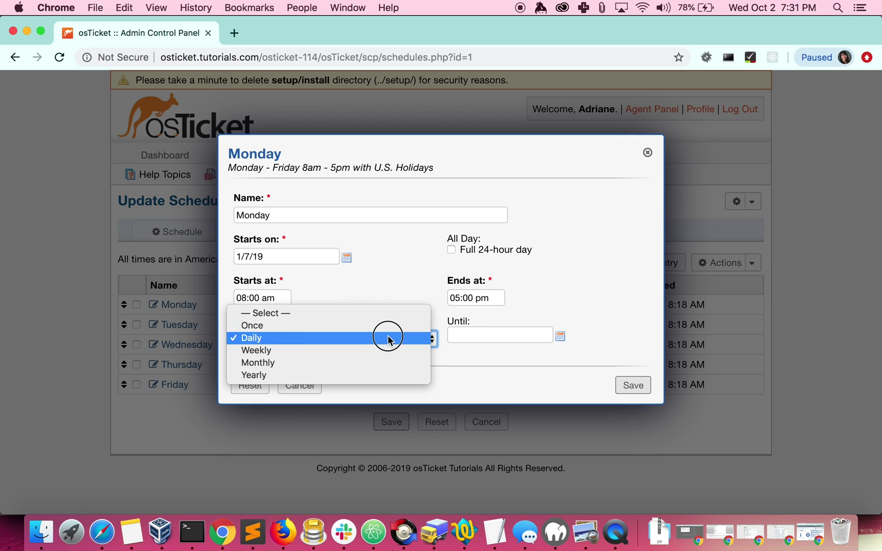
{"action": "left_click", "coordinate": [289, 363]}
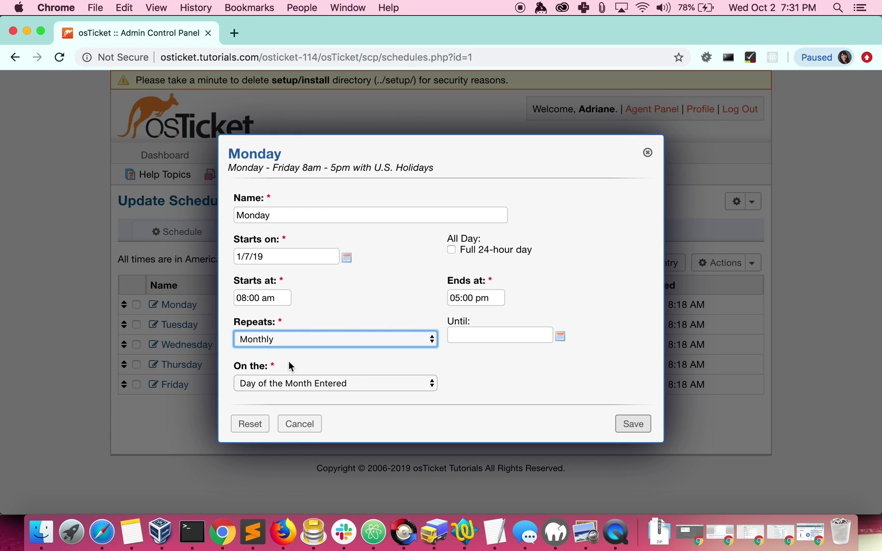
{"action": "left_click", "coordinate": [291, 341]}
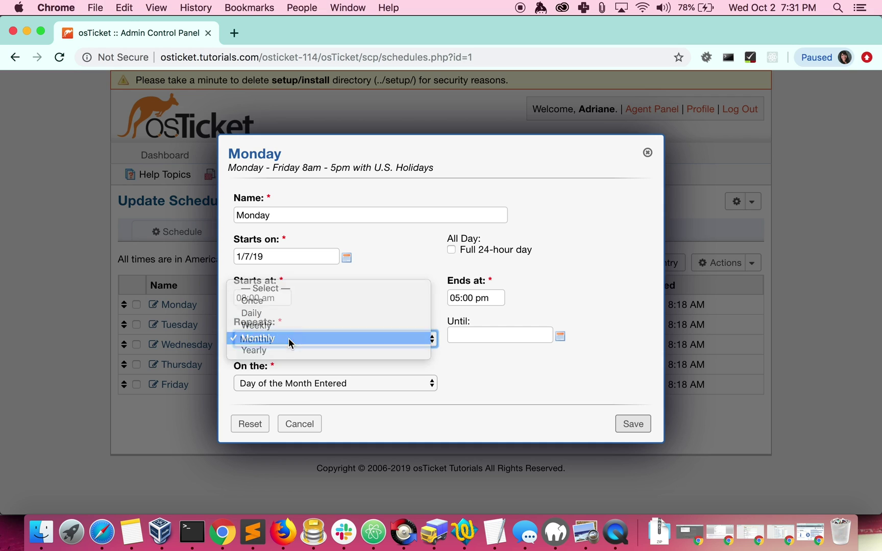
{"action": "left_click", "coordinate": [289, 340]}
{"action": "left_click", "coordinate": [286, 383]}
{"action": "left_click", "coordinate": [285, 394]}
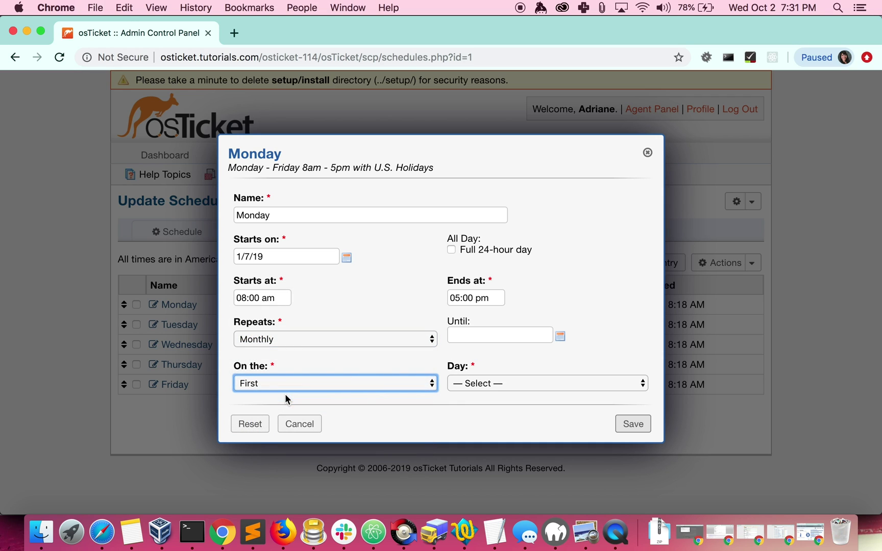
{"action": "left_click", "coordinate": [477, 383]}
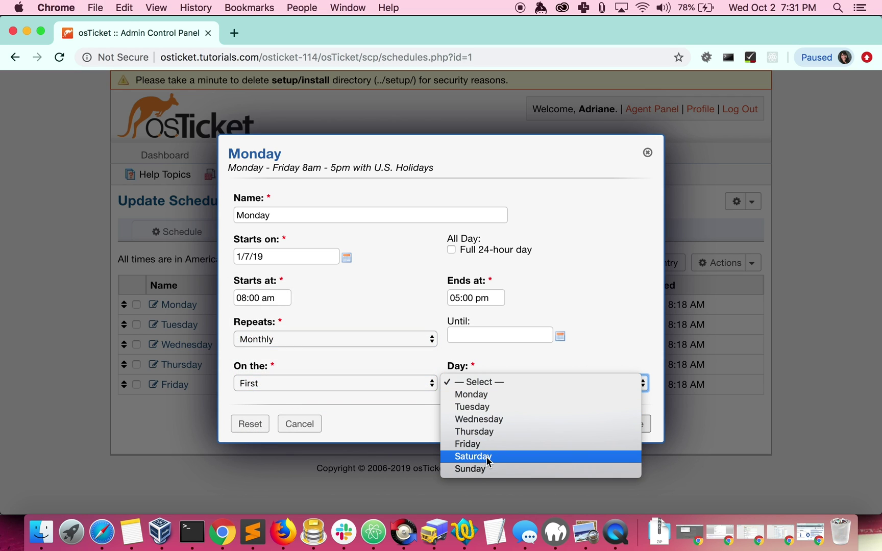
{"action": "left_click", "coordinate": [328, 383]}
{"action": "left_click", "coordinate": [328, 383]}
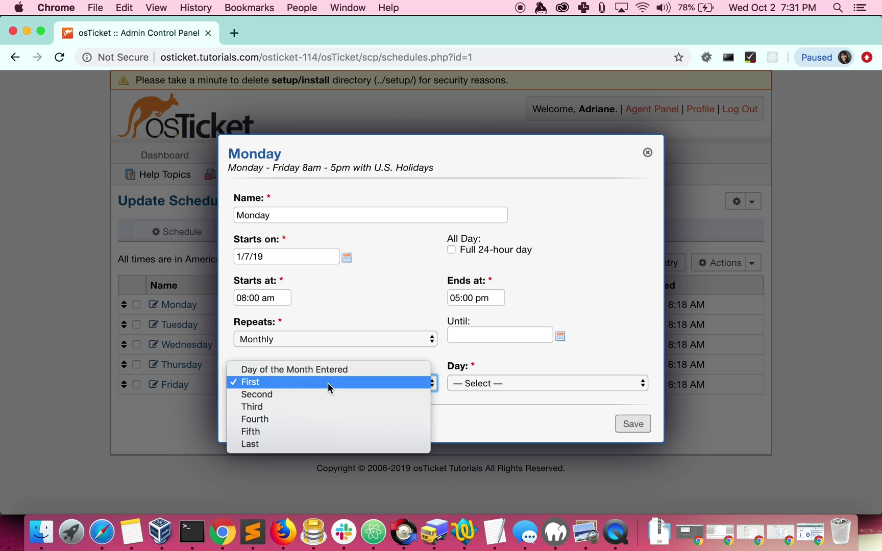
{"action": "left_click", "coordinate": [386, 316]}
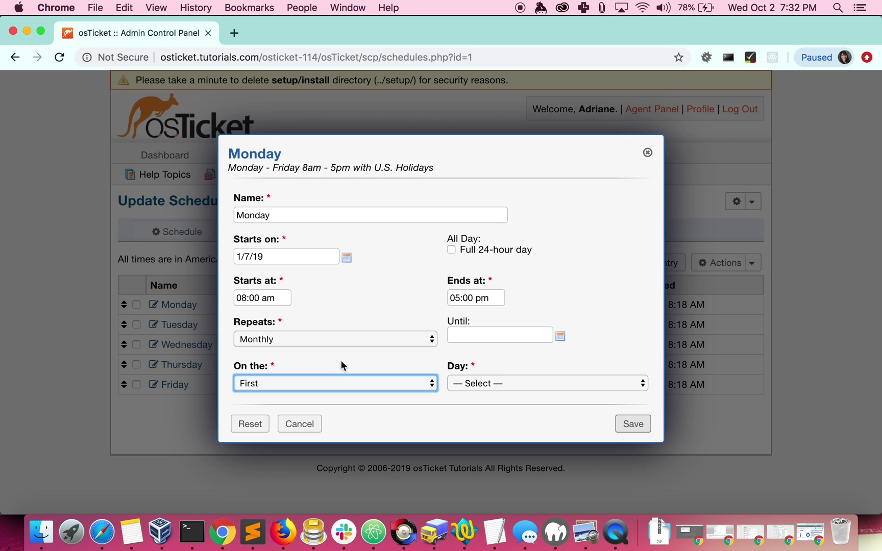
{"action": "left_click", "coordinate": [327, 339]}
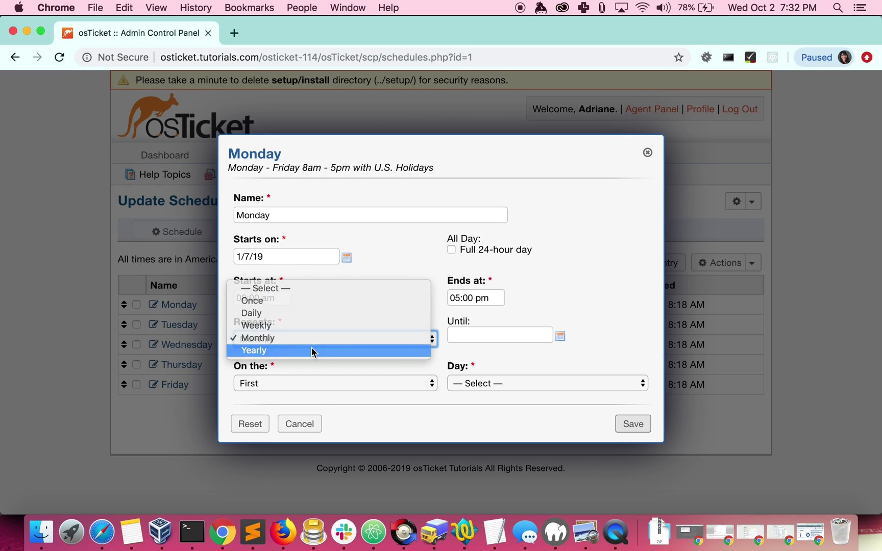
Preview a Yearly repeat on the first Monday of January, then cancel the Monday entry edit
{"action": "left_click", "coordinate": [313, 350]}
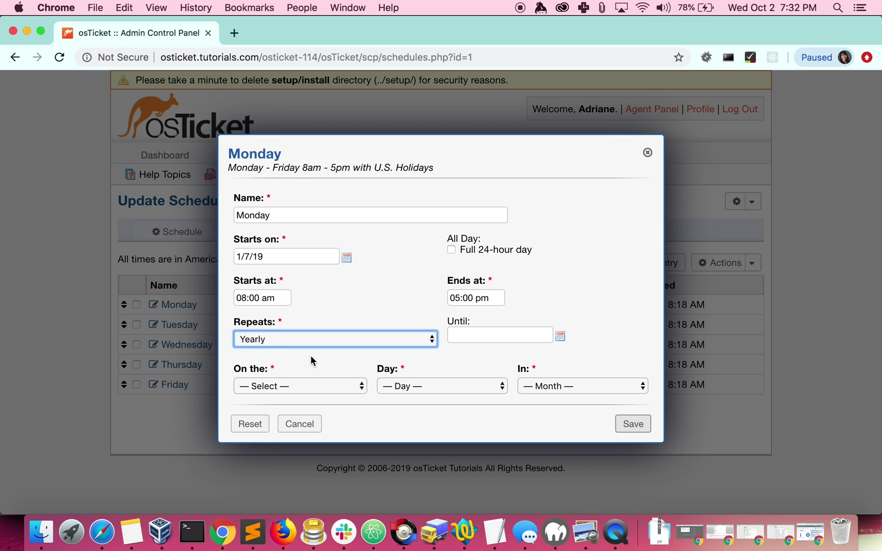
{"action": "left_click", "coordinate": [293, 383]}
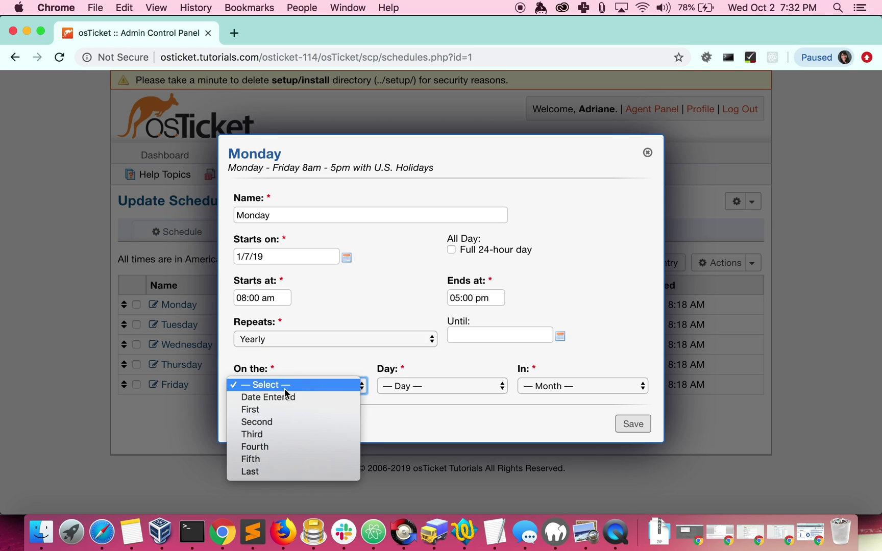
{"action": "left_click", "coordinate": [282, 398]}
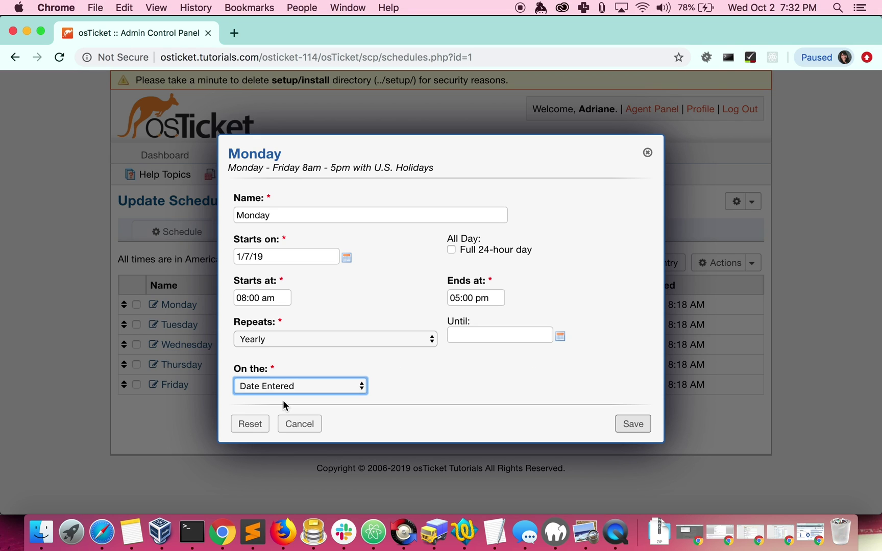
{"action": "left_click", "coordinate": [295, 387]}
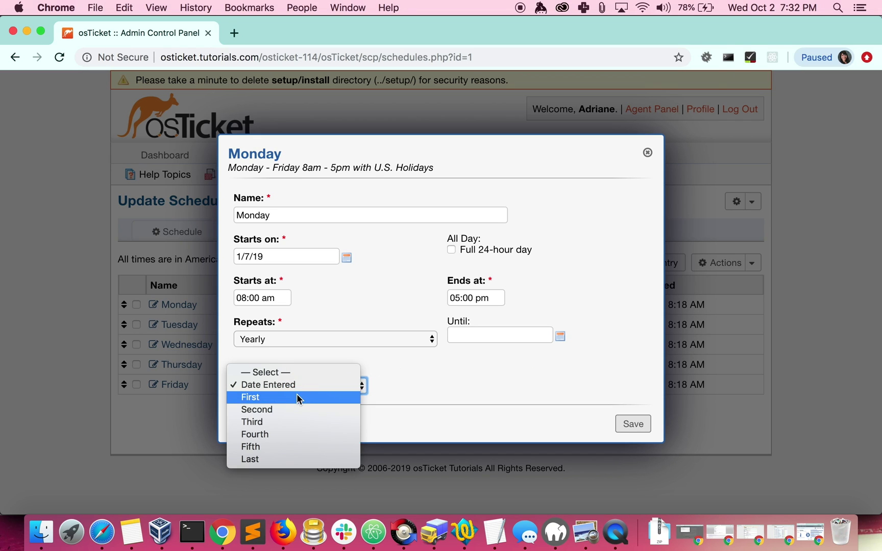
{"action": "left_click", "coordinate": [297, 398]}
{"action": "left_click", "coordinate": [400, 389]}
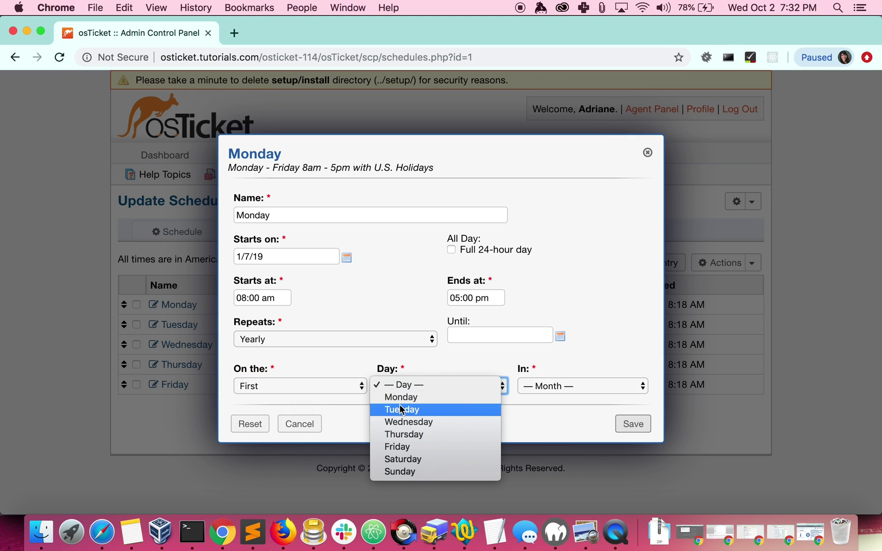
{"action": "left_click", "coordinate": [400, 398]}
{"action": "left_click", "coordinate": [544, 386]}
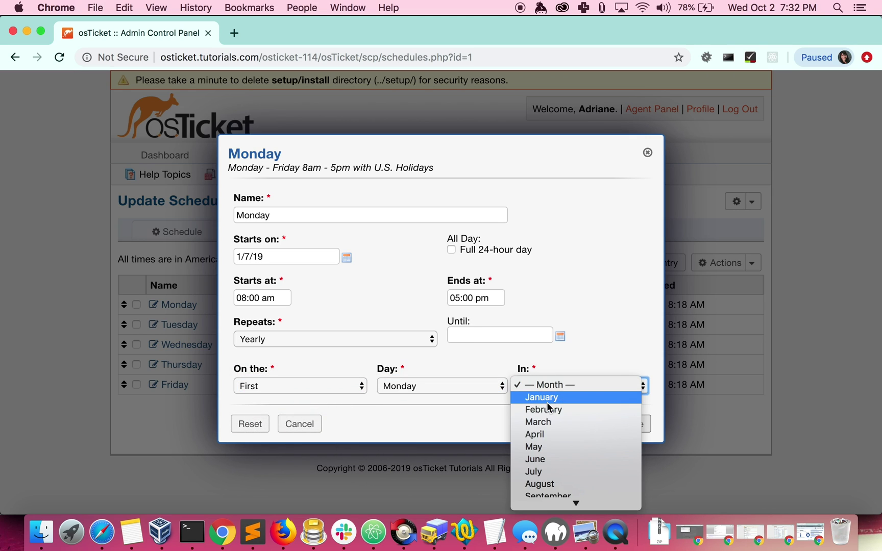
{"action": "left_click", "coordinate": [547, 398]}
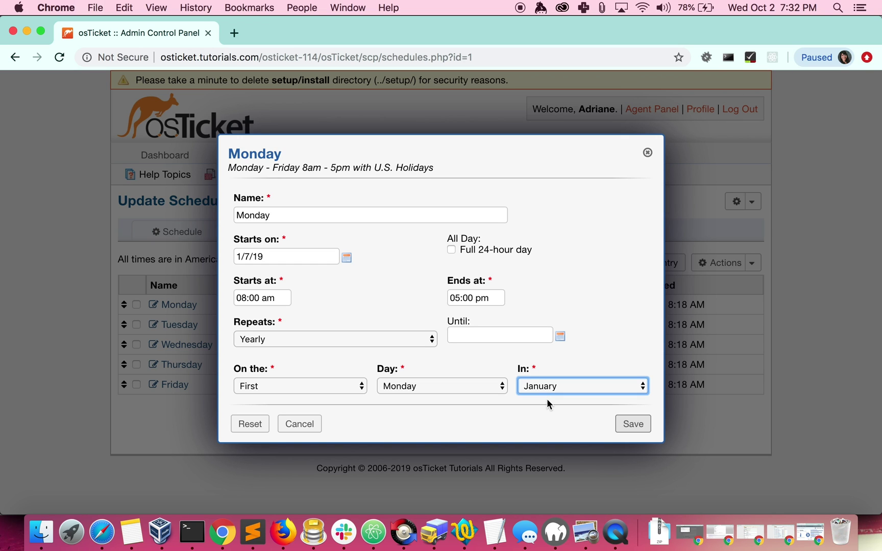
{"action": "left_click", "coordinate": [302, 424]}
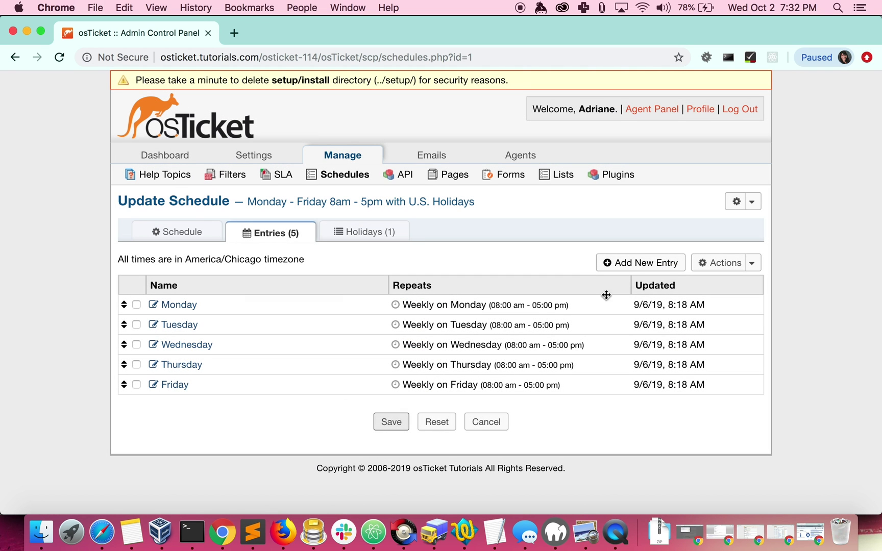
{"action": "left_click", "coordinate": [648, 268]}
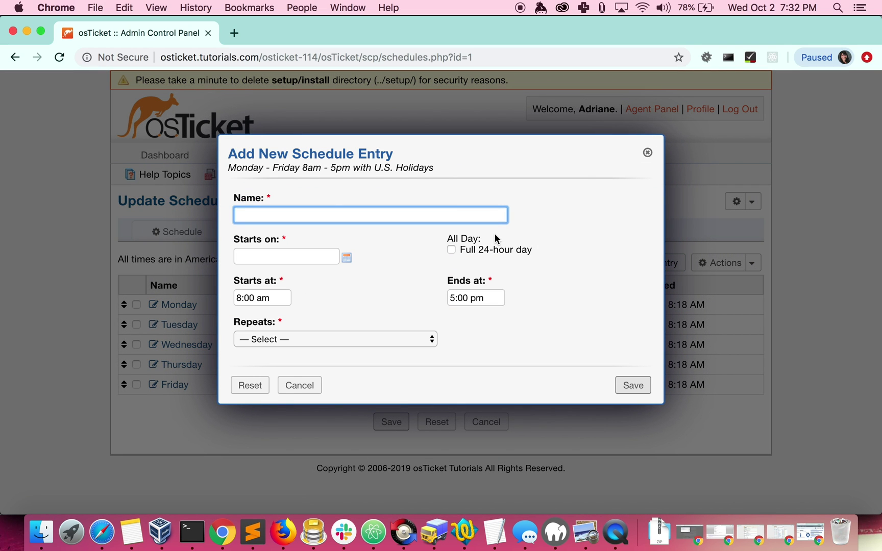
{"action": "type", "text": "Saturday"}
{"action": "left_click", "coordinate": [292, 255]}
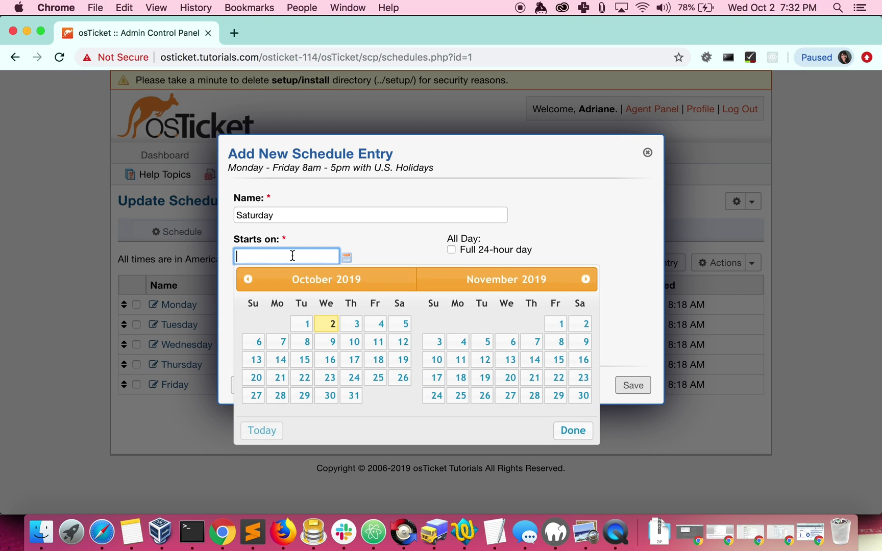
{"action": "left_click", "coordinate": [403, 325]}
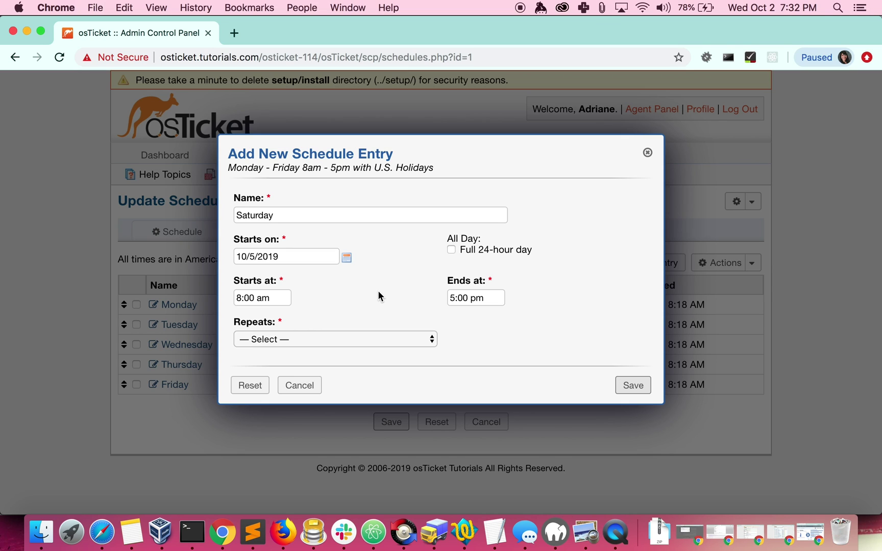
{"action": "left_click", "coordinate": [314, 338]}
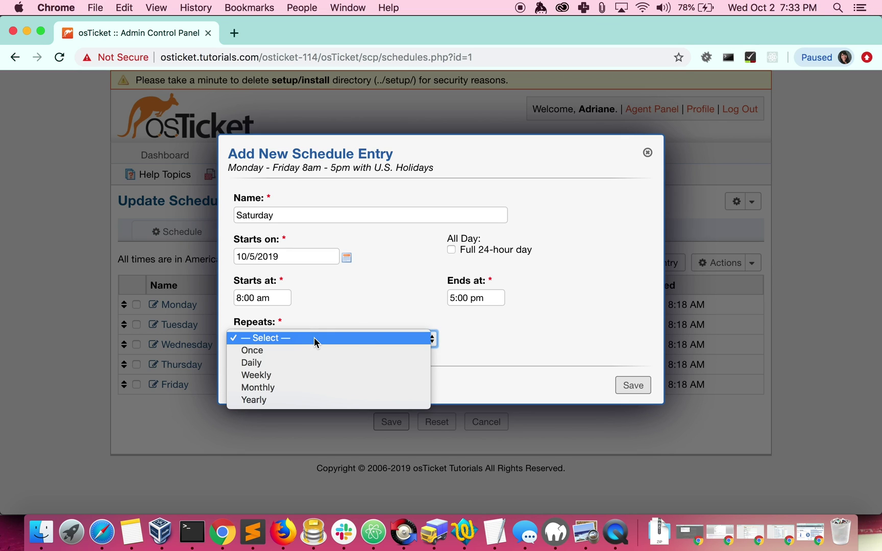
{"action": "left_click", "coordinate": [284, 387]}
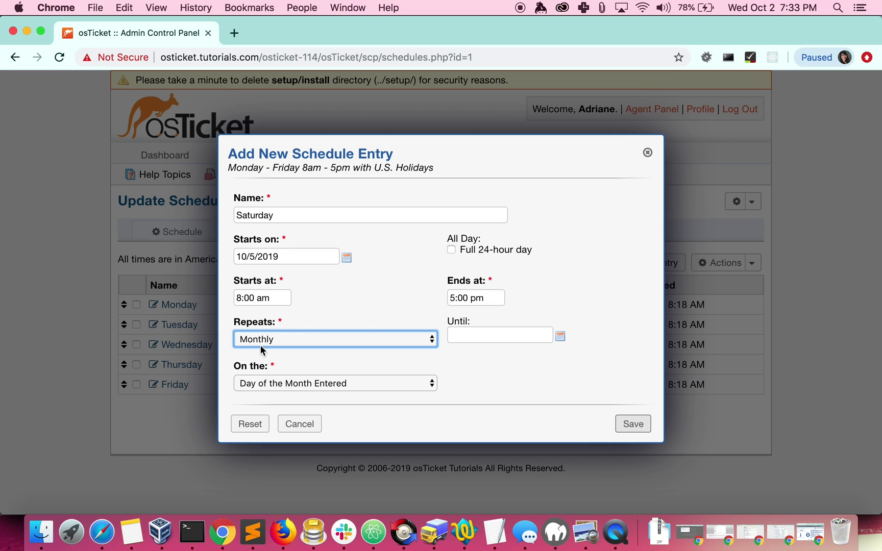
{"action": "left_click", "coordinate": [270, 383]}
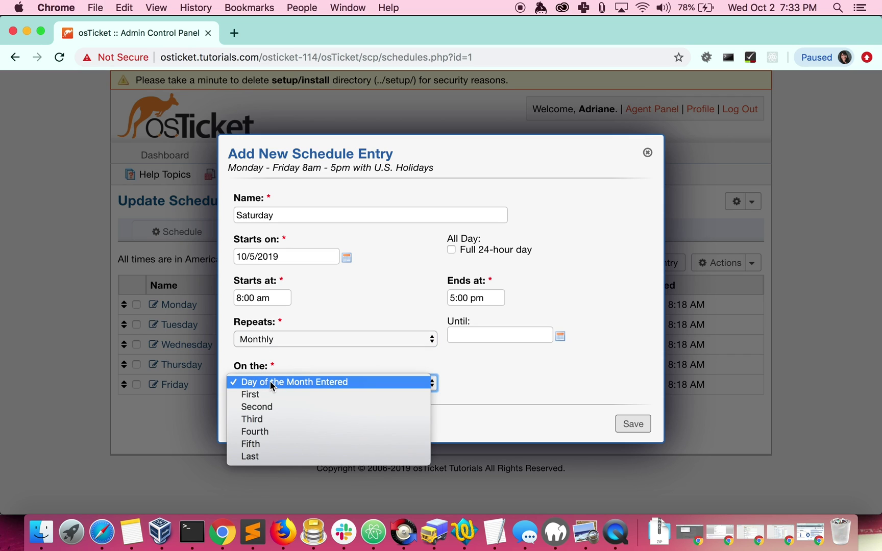
{"action": "left_click", "coordinate": [261, 457]}
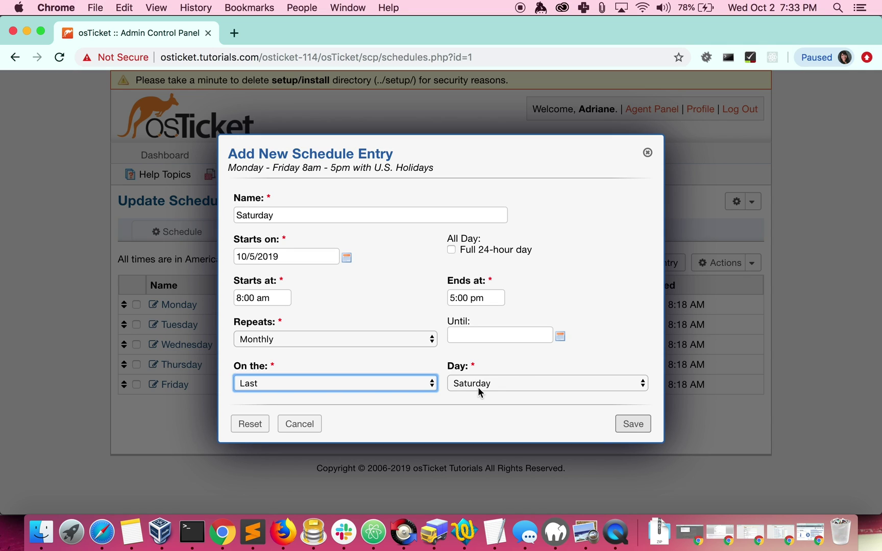
{"action": "left_click", "coordinate": [306, 424]}
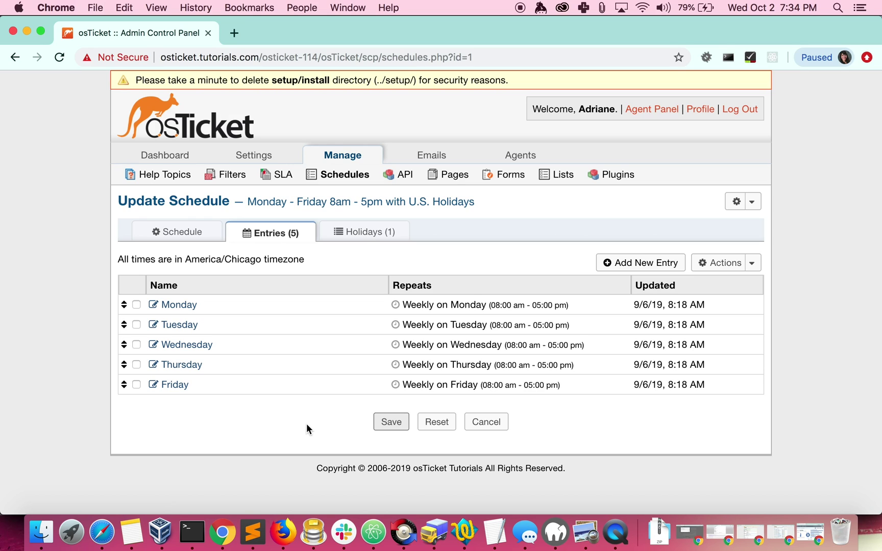
Return to the Schedules list and open U.S. Holidays to view its nine holiday entries
{"action": "left_click", "coordinate": [345, 178]}
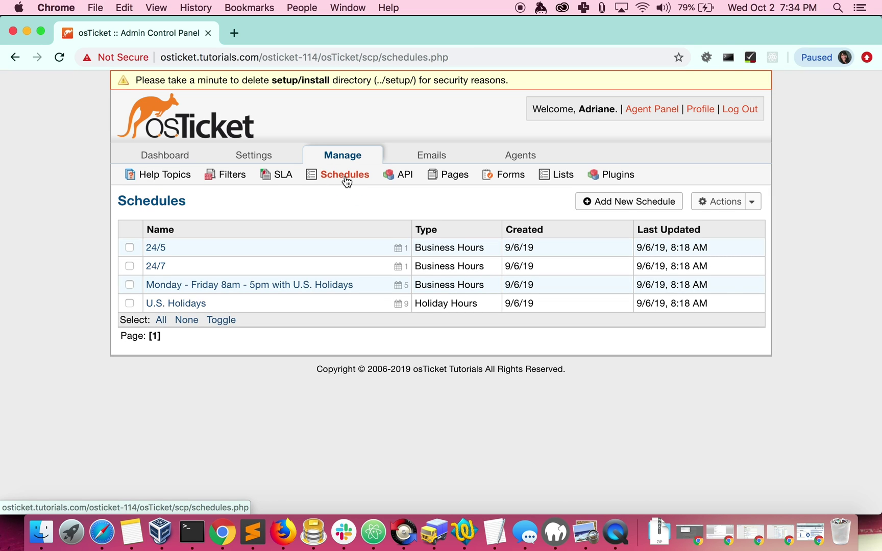
{"action": "left_click", "coordinate": [183, 306]}
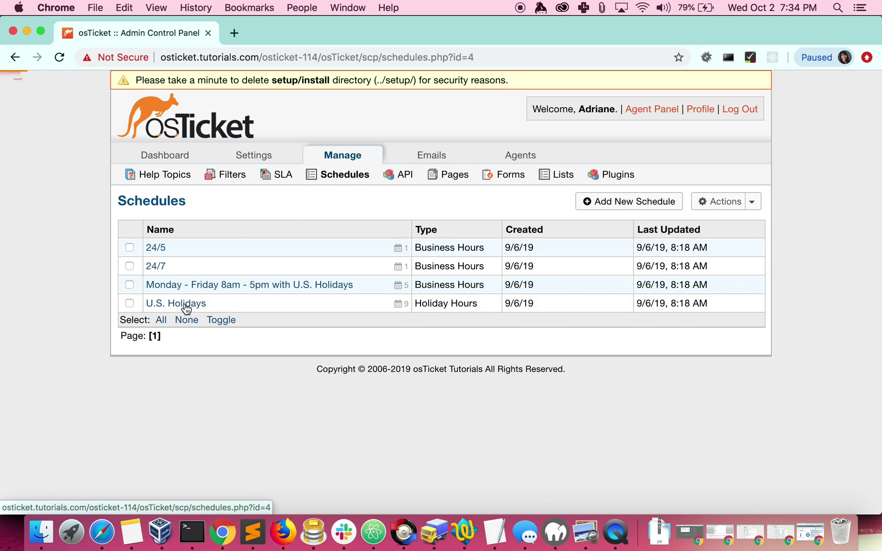
{"action": "scroll", "coordinate": [47, 323], "scroll_direction": "down", "scroll_amount": 3}
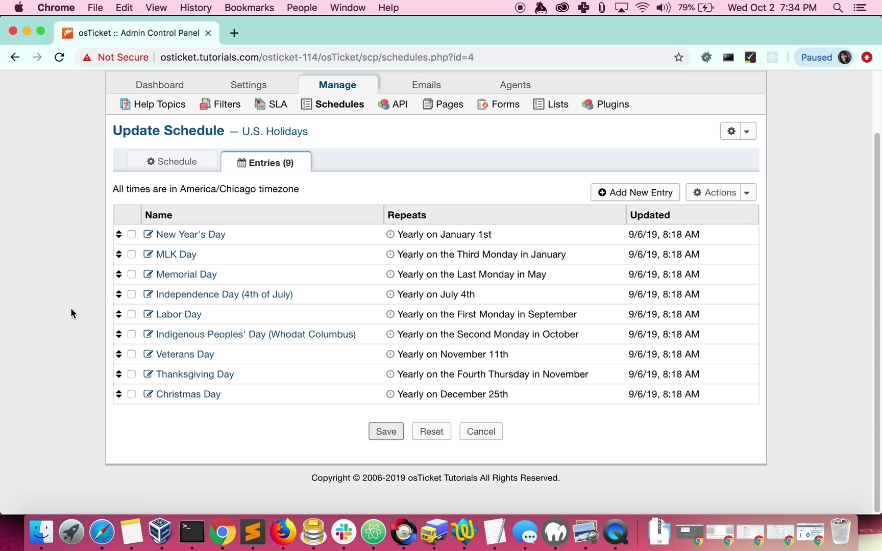
Add and save a Halloween entry starting 10/31/2019, repeating yearly on the date entered
{"action": "left_click", "coordinate": [627, 192]}
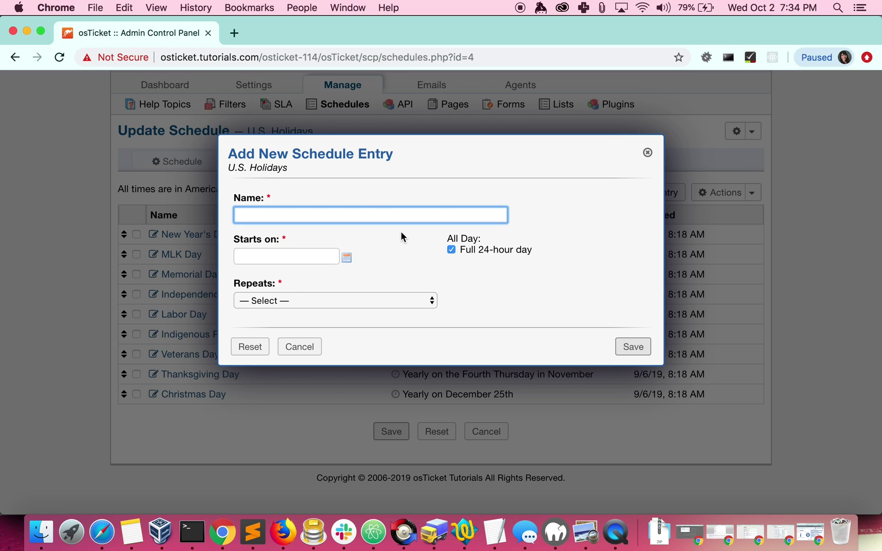
{"action": "type", "text": "Halloween"}
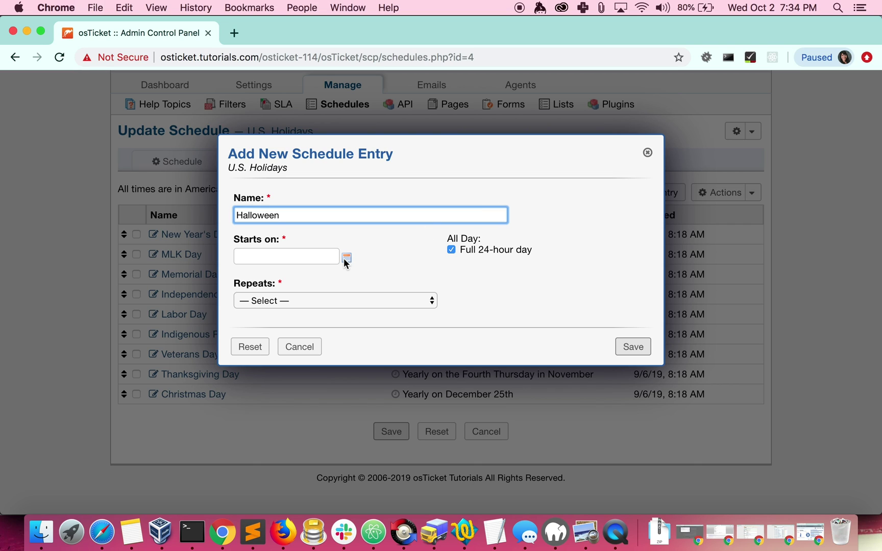
{"action": "left_click", "coordinate": [283, 256]}
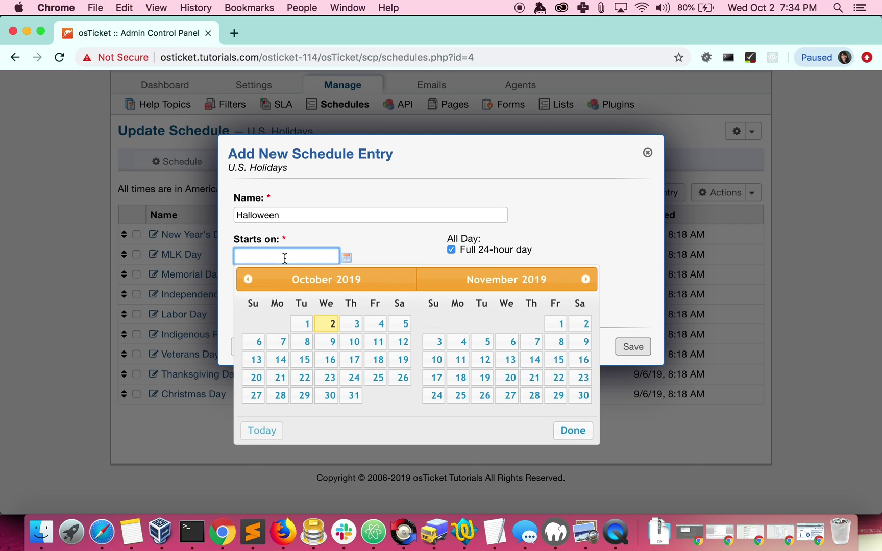
{"action": "left_click", "coordinate": [352, 397]}
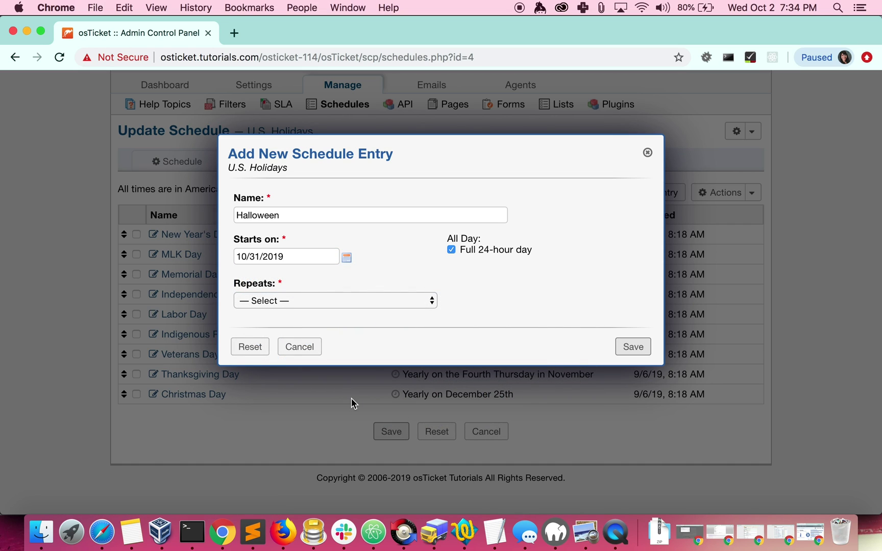
{"action": "left_click", "coordinate": [315, 303]}
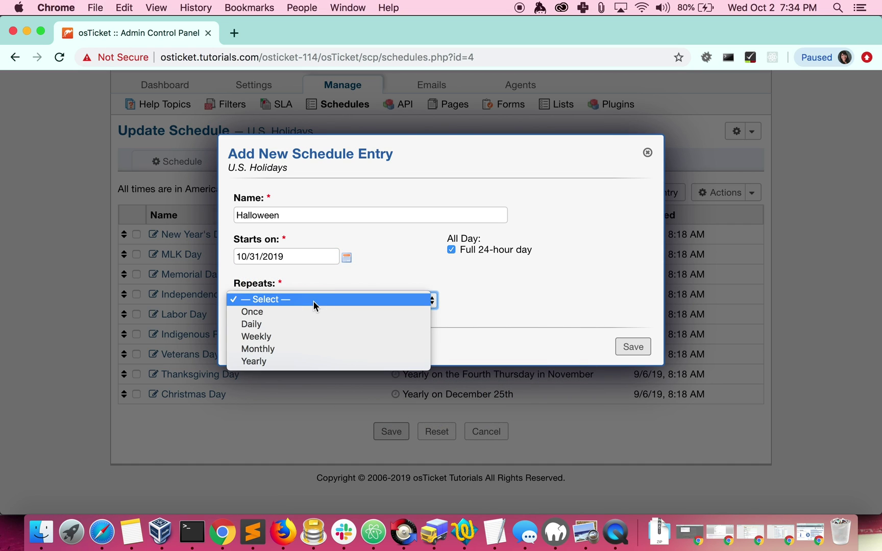
{"action": "left_click", "coordinate": [261, 364]}
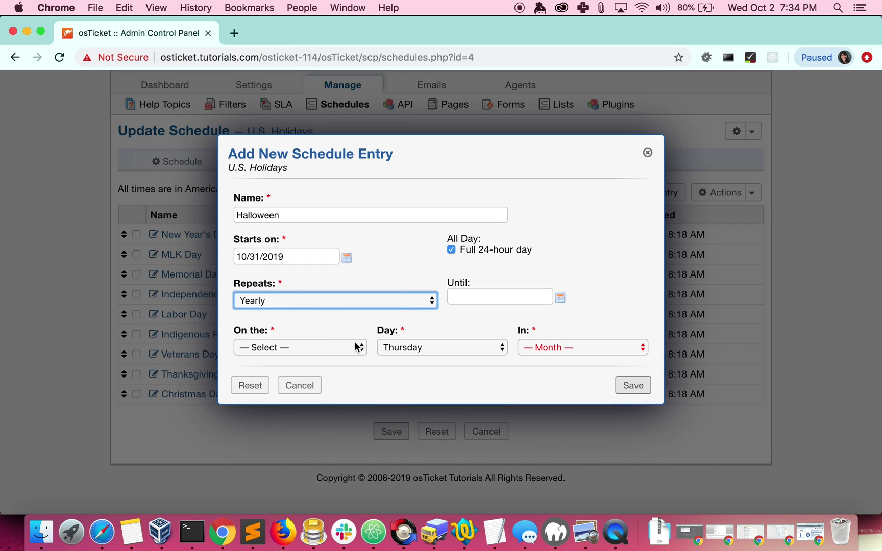
{"action": "left_click", "coordinate": [313, 349]}
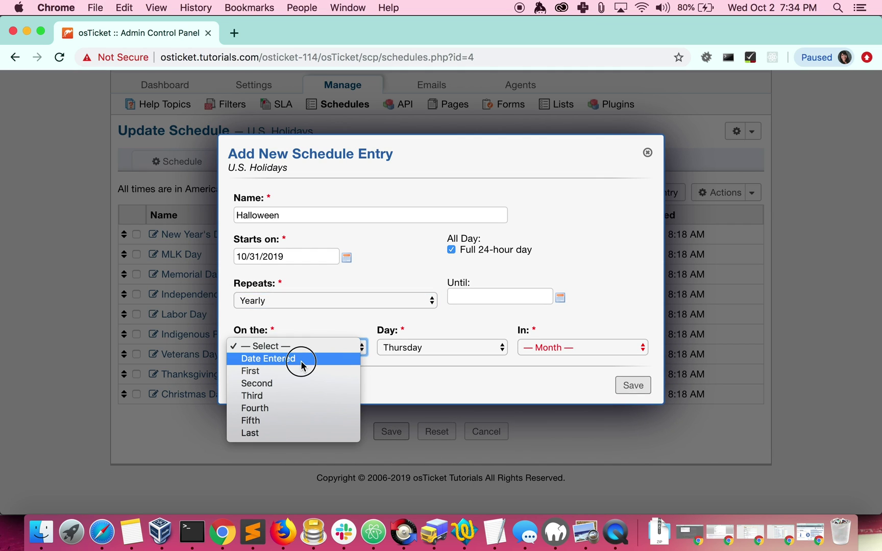
{"action": "left_click", "coordinate": [301, 359]}
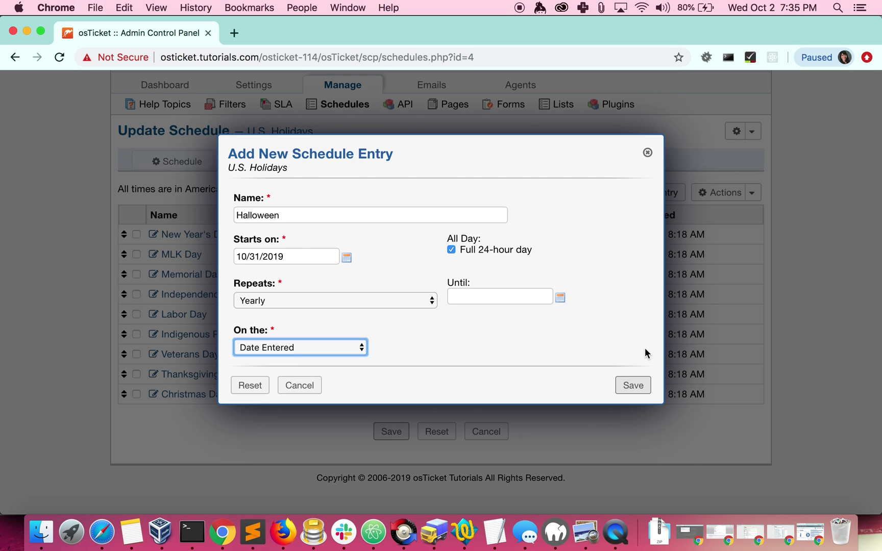
{"action": "left_click", "coordinate": [633, 386]}
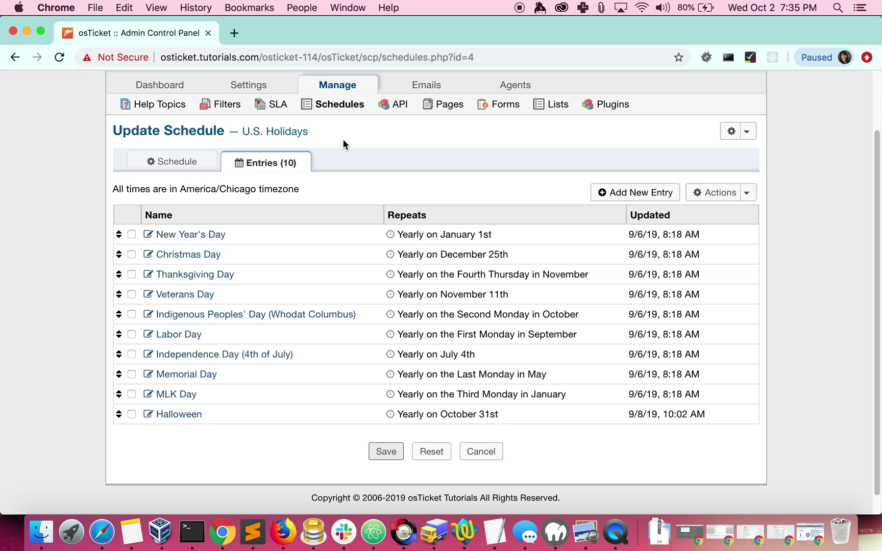
Reopen the Monday–Friday 8am–5pm schedule and view its Holidays tab
{"action": "left_click", "coordinate": [341, 109]}
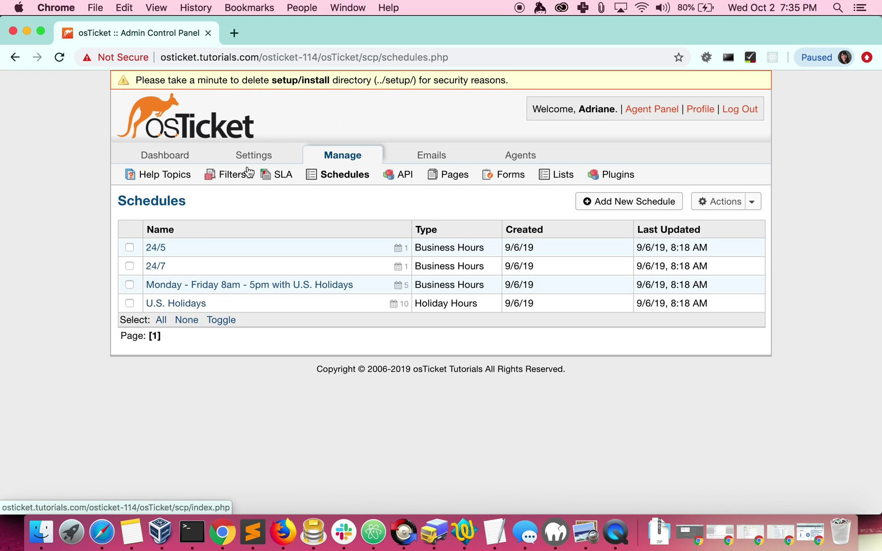
{"action": "left_click", "coordinate": [211, 285]}
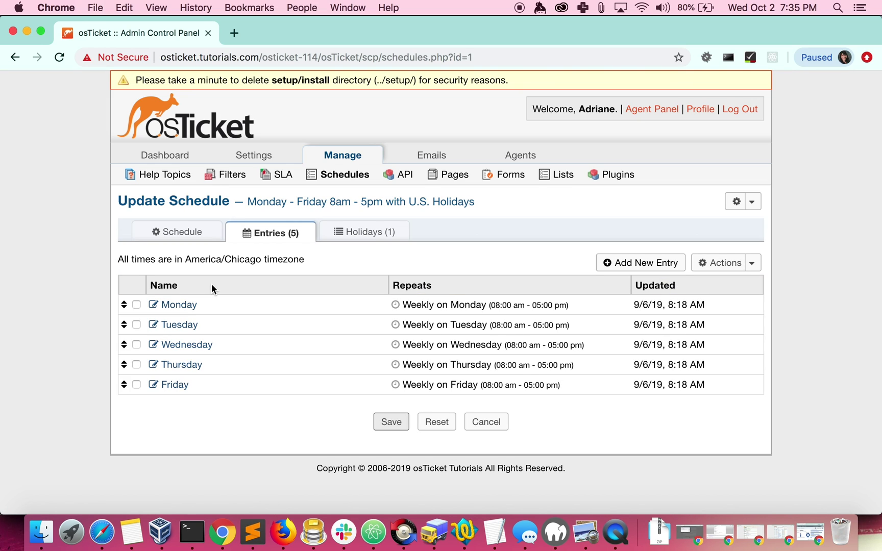
{"action": "left_click", "coordinate": [361, 235]}
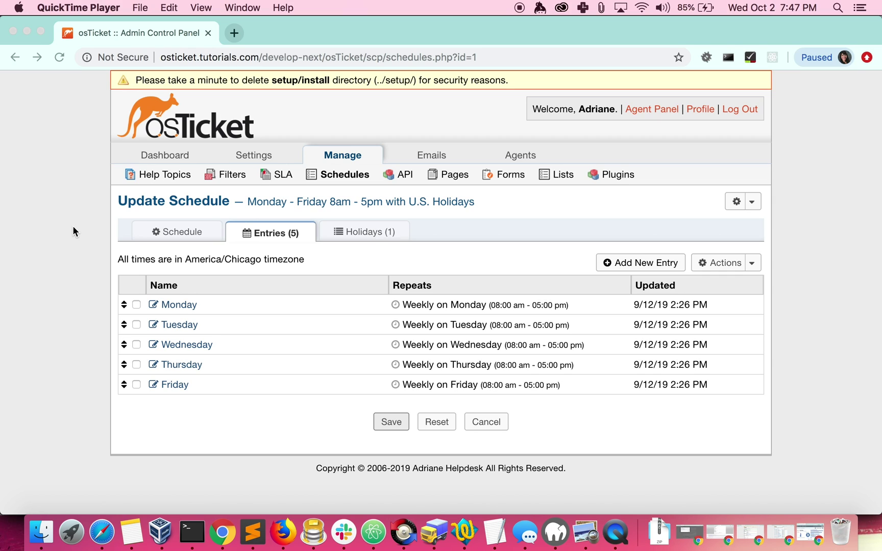
{"action": "left_click", "coordinate": [753, 203]}
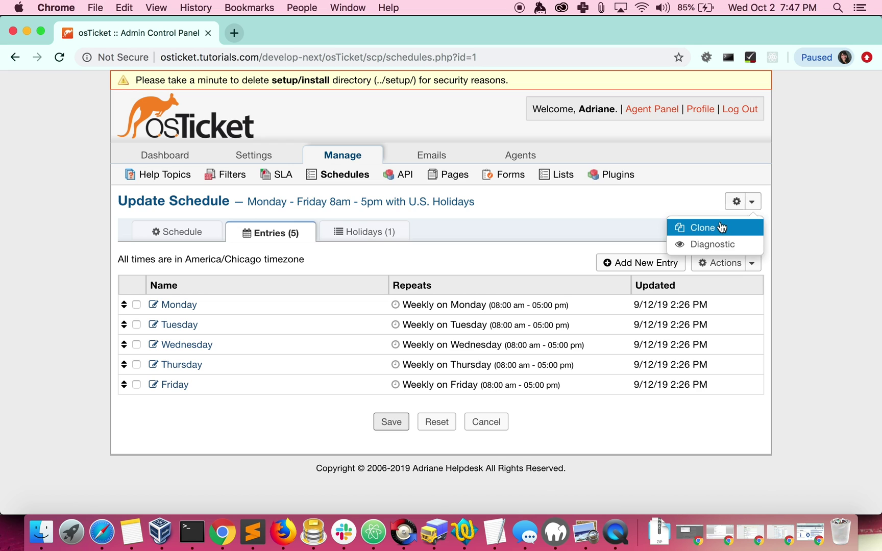
{"action": "left_click", "coordinate": [716, 225]}
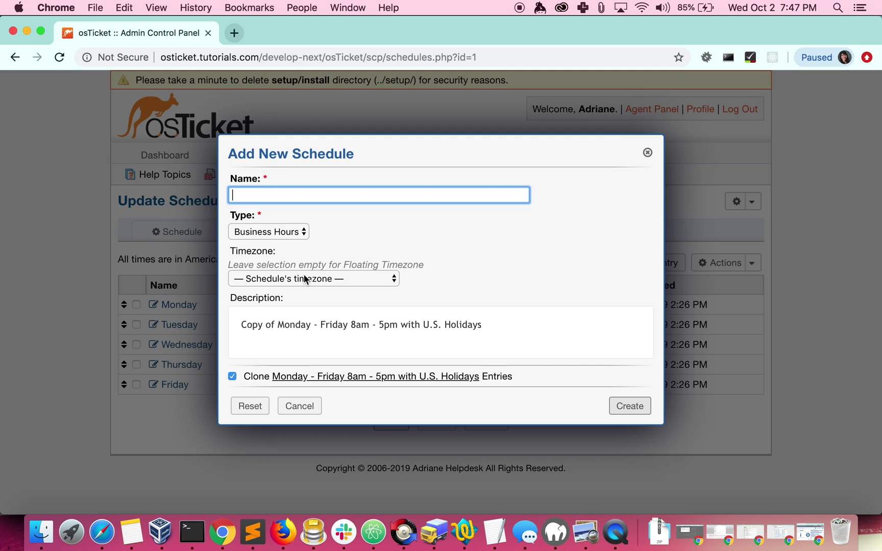
{"action": "left_click", "coordinate": [300, 406]}
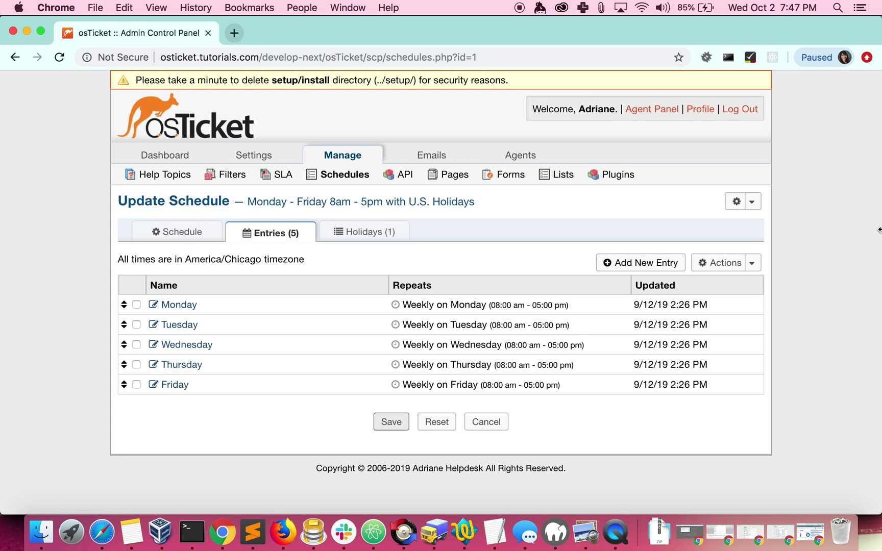
{"action": "left_click", "coordinate": [760, 209]}
{"action": "left_click", "coordinate": [721, 246]}
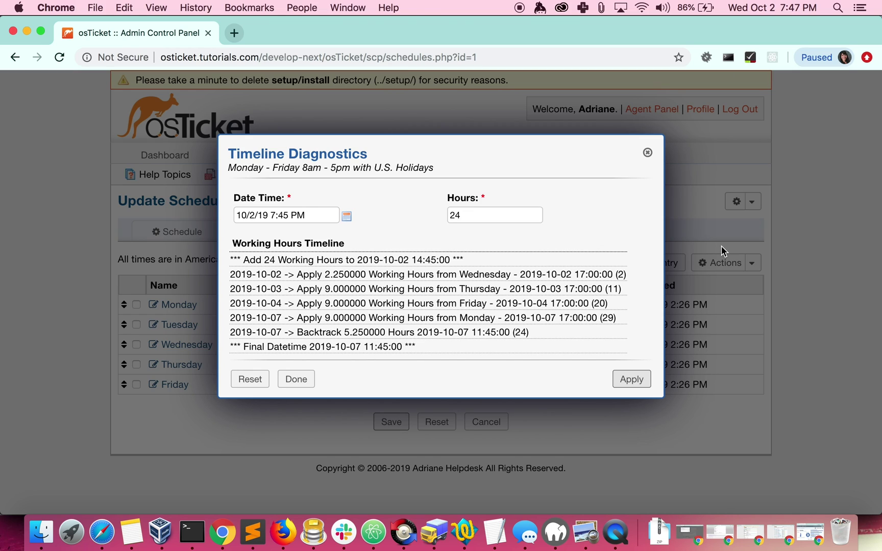
{"action": "left_click", "coordinate": [470, 214]}
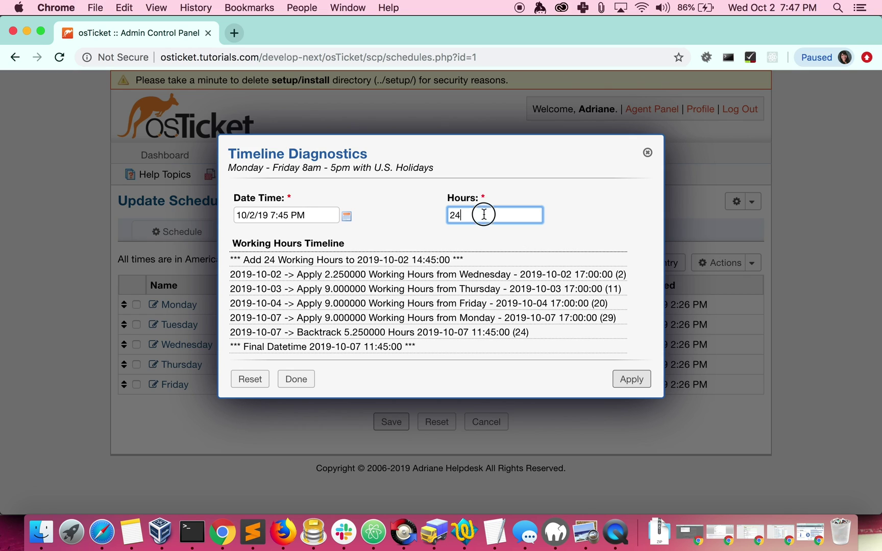
{"action": "double_click", "coordinate": [483, 215]}
{"action": "type", "text": "72"}
{"action": "left_click", "coordinate": [635, 382]}
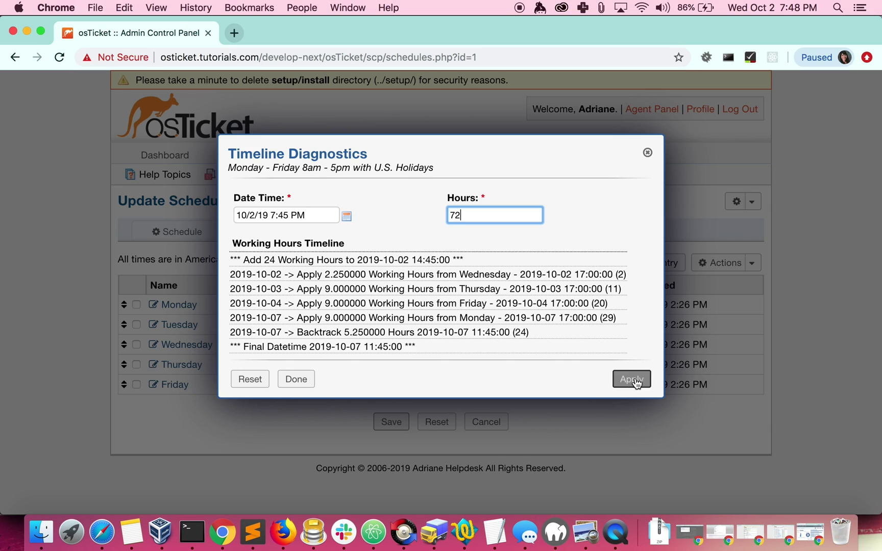
{"action": "scroll", "coordinate": [583, 345], "scroll_direction": "down", "scroll_amount": 2}
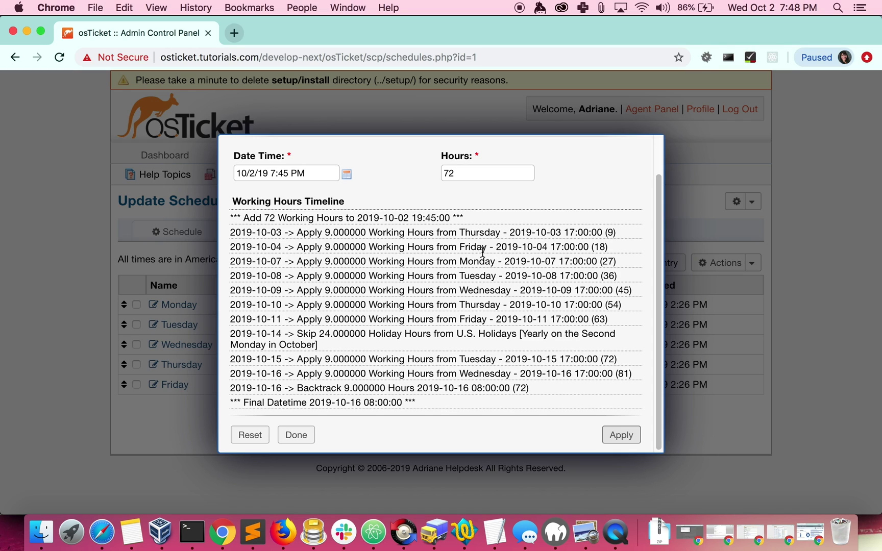
{"action": "scroll", "coordinate": [474, 289], "scroll_direction": "down", "scroll_amount": 1}
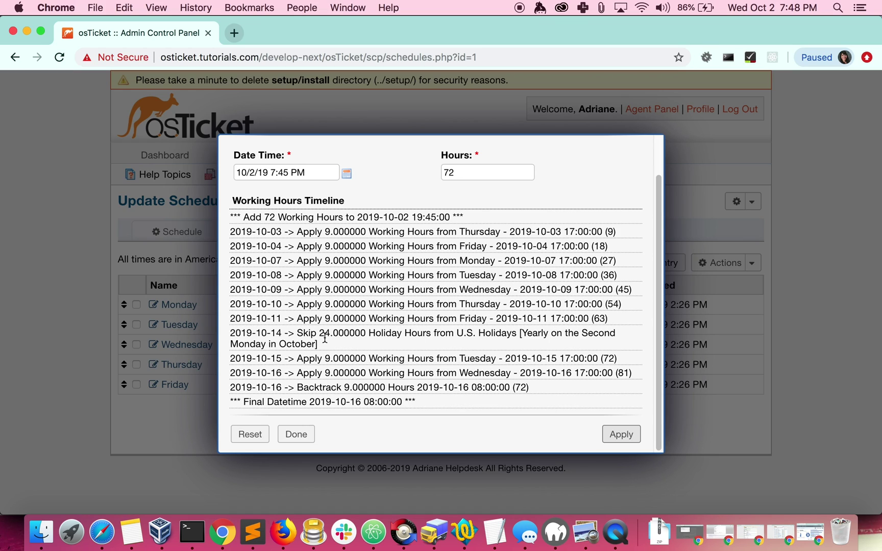
{"action": "scroll", "coordinate": [510, 258], "scroll_direction": "up", "scroll_amount": 2}
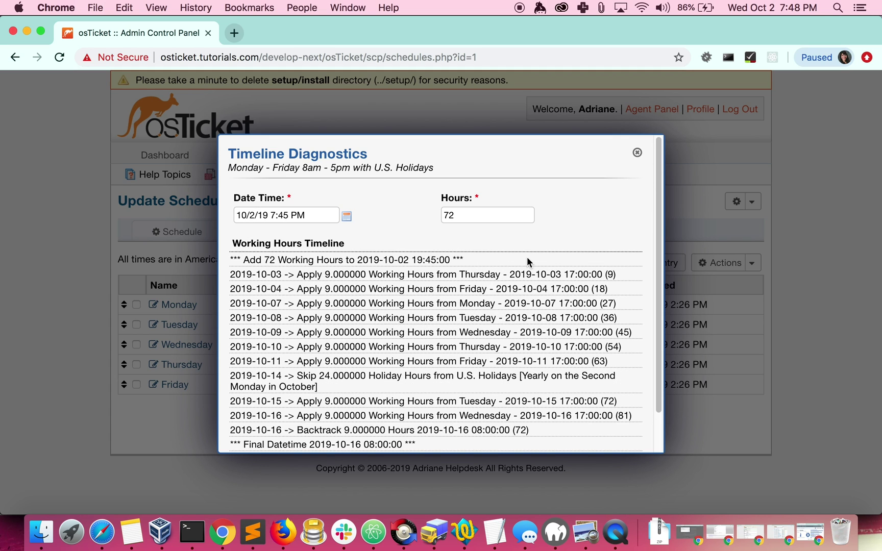
Close the timeline diagnostics and check System Settings' Default Schedule, leaving it at None
{"action": "left_click", "coordinate": [637, 152]}
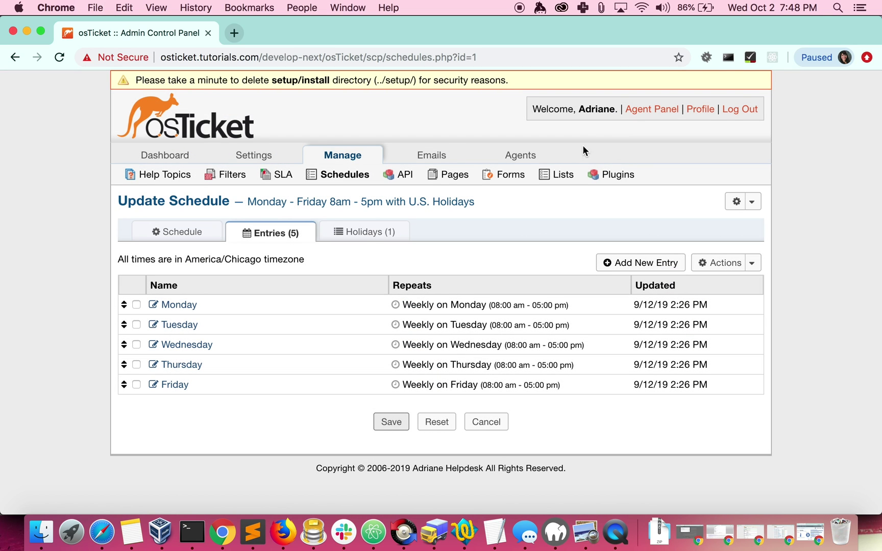
{"action": "left_click", "coordinate": [261, 156]}
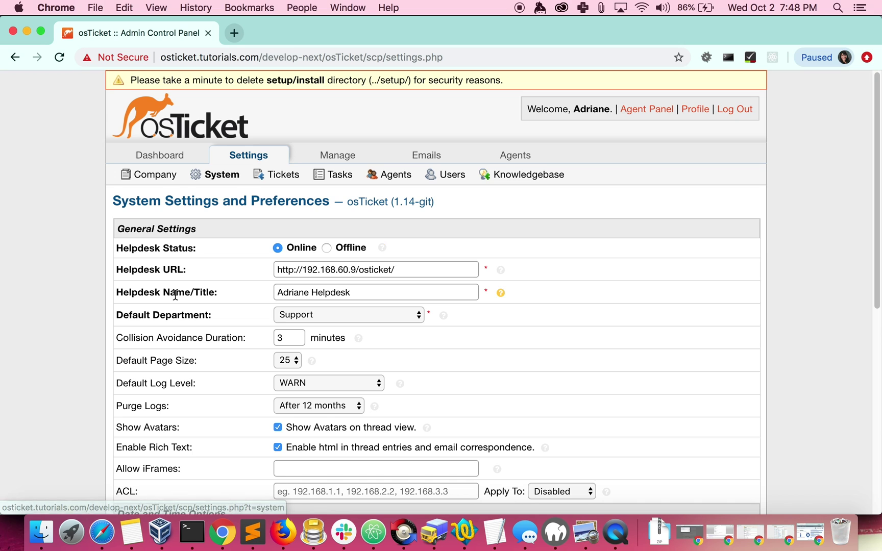
{"action": "scroll", "coordinate": [173, 293], "scroll_direction": "down", "scroll_amount": 3}
{"action": "scroll", "coordinate": [175, 295], "scroll_direction": "down", "scroll_amount": 4}
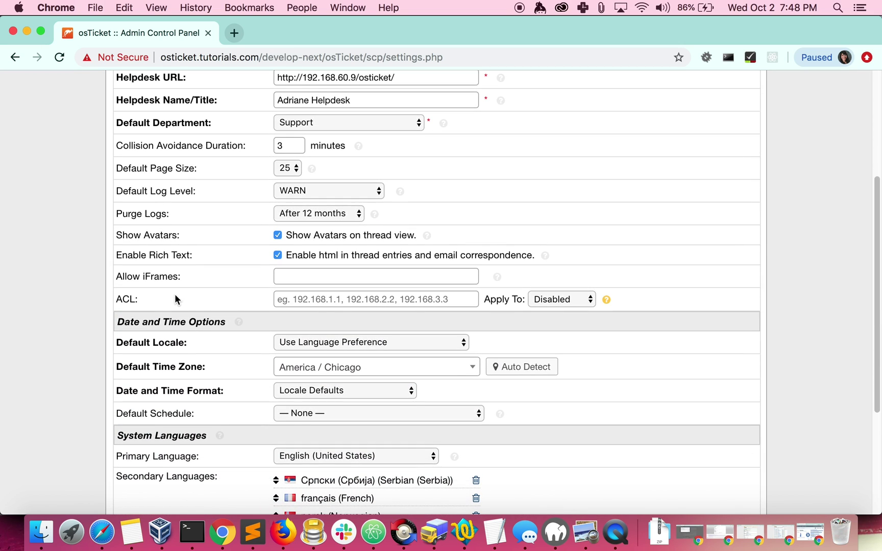
{"action": "left_click", "coordinate": [301, 414]}
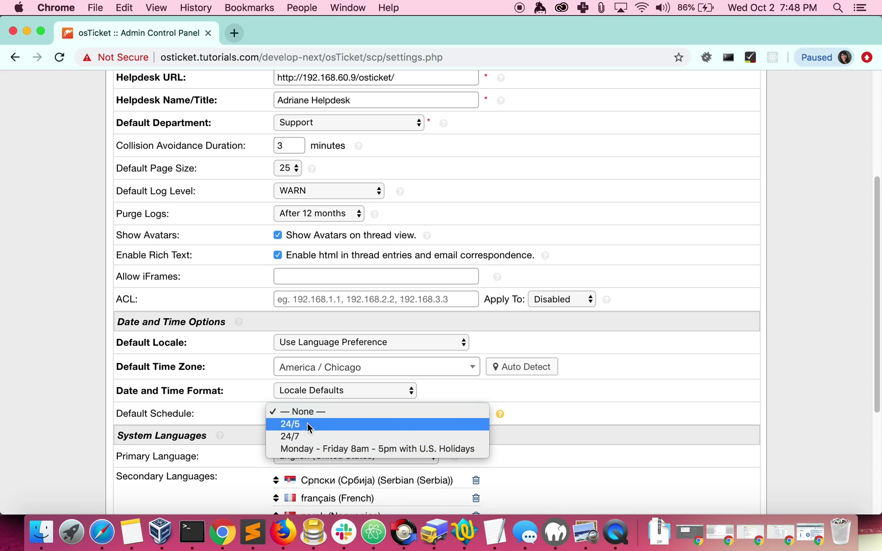
{"action": "left_click", "coordinate": [307, 417]}
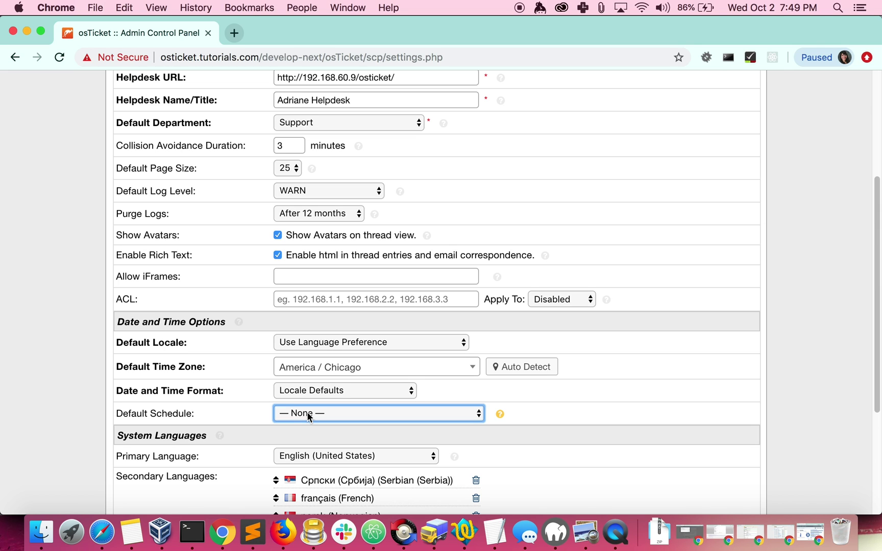
{"action": "scroll", "coordinate": [231, 367], "scroll_direction": "up", "scroll_amount": 5}
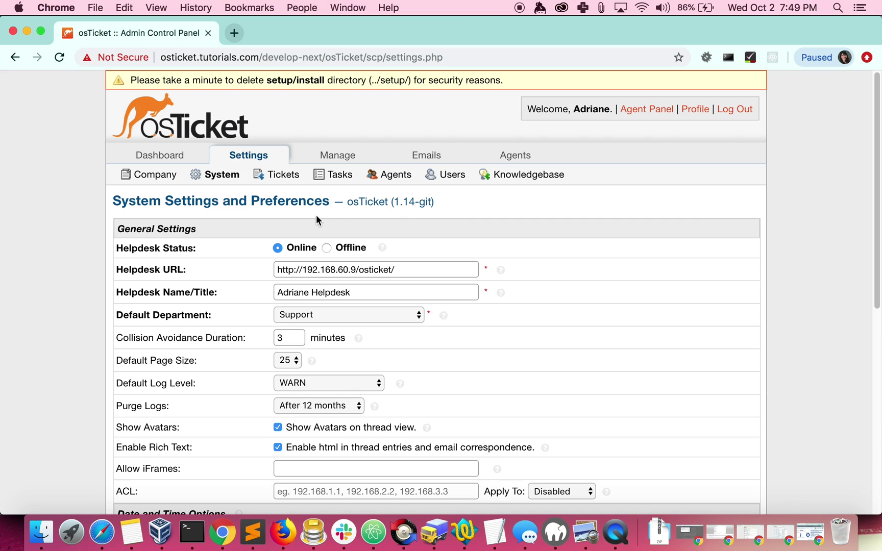
Open the Default SLA plan from Manage > SLA and leave its Schedule at System Default
{"action": "mouse_move", "coordinate": [337, 162]}
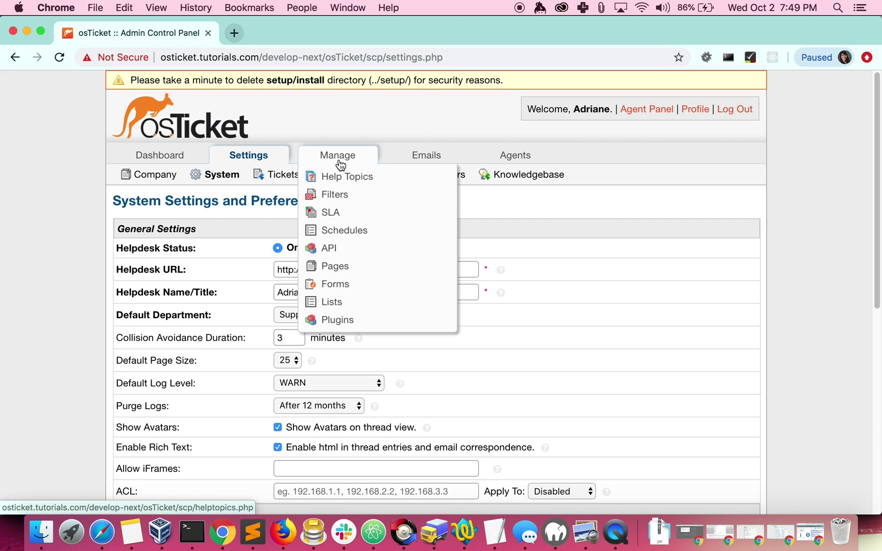
{"action": "left_click", "coordinate": [340, 217]}
{"action": "left_click", "coordinate": [186, 251]}
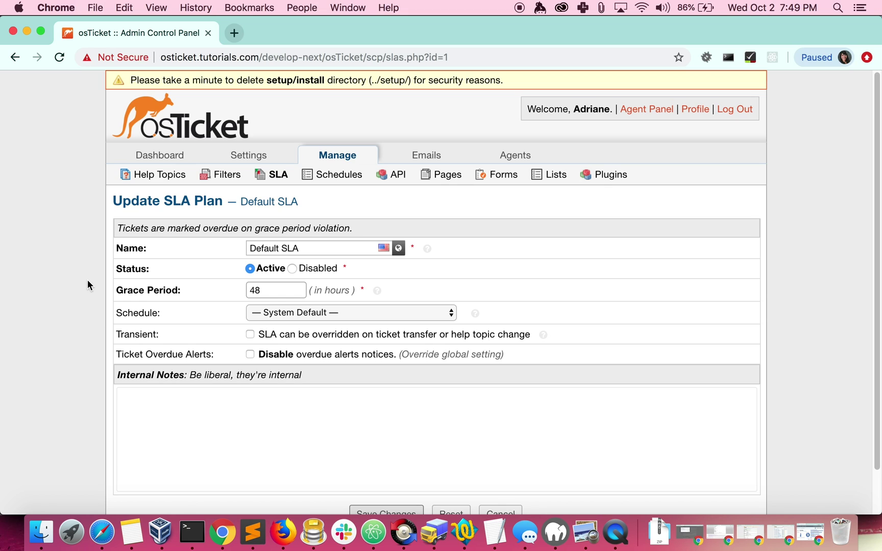
{"action": "left_click", "coordinate": [273, 312]}
{"action": "left_click", "coordinate": [273, 312]}
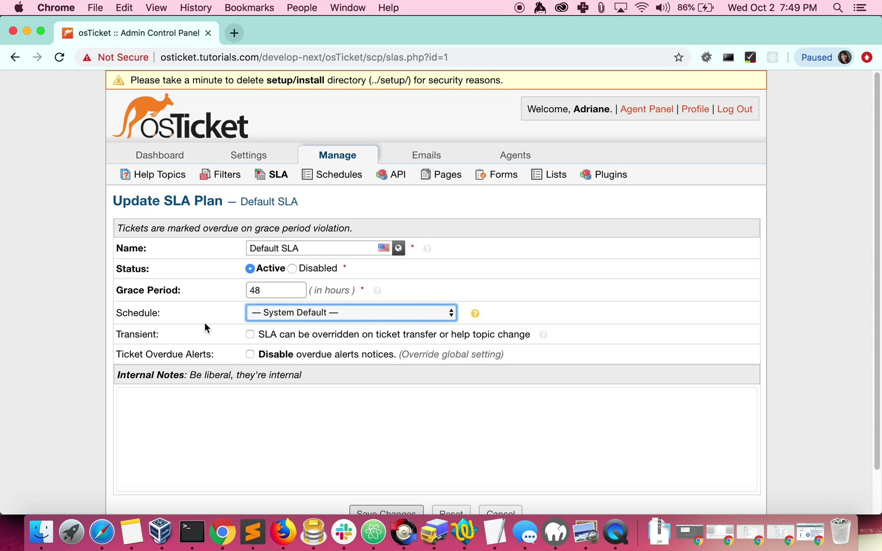